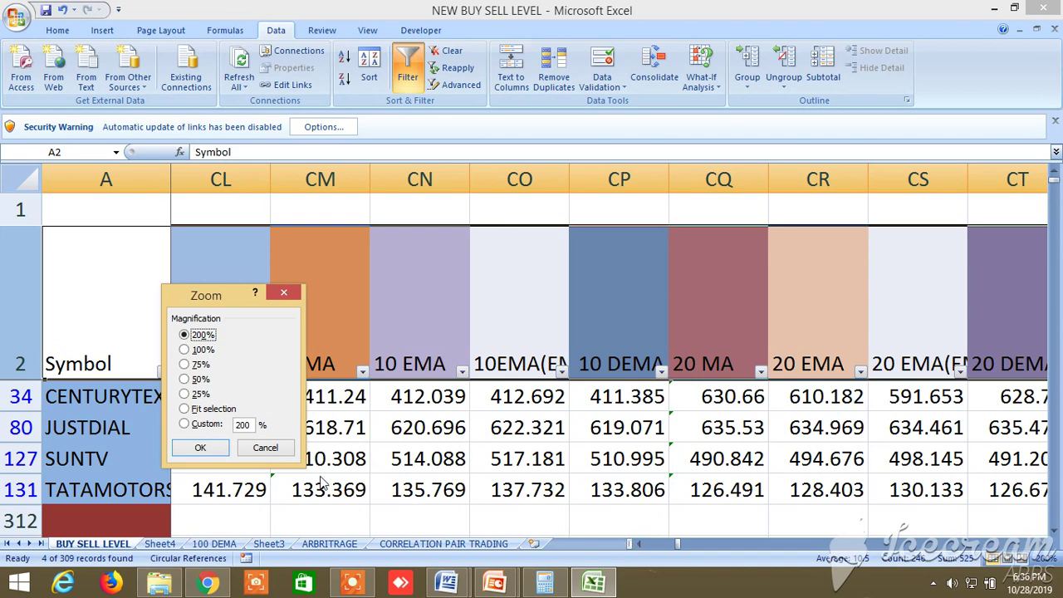
# Step: Dismiss the Zoom dialog unchanged and review the indicator columns from the moving averages through the LTP versus resistance and support pivot point section
pyautogui.click(265, 448)
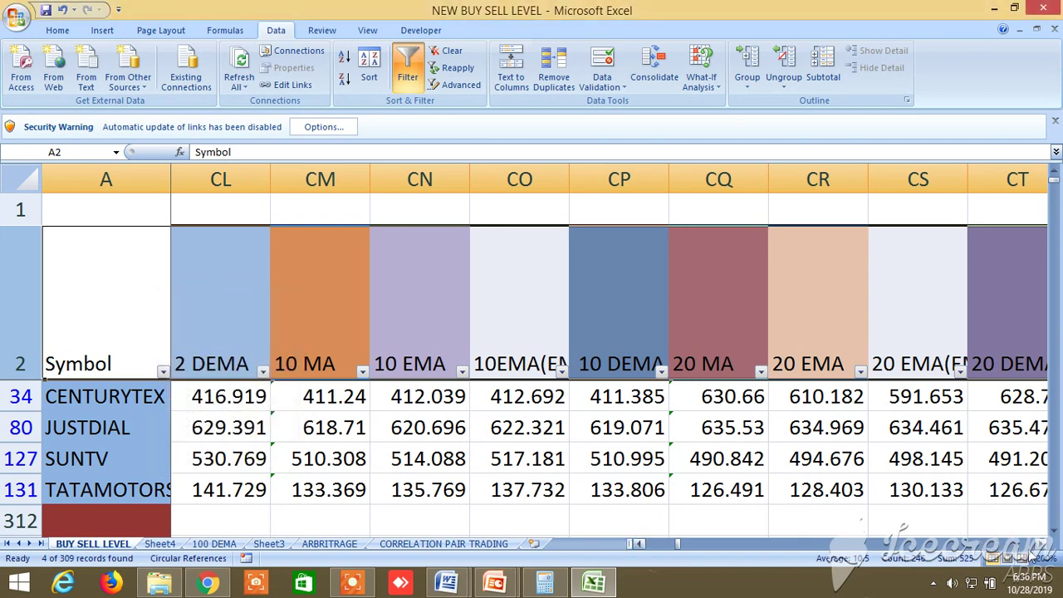
pyautogui.hscroll(14, 1044, 552)
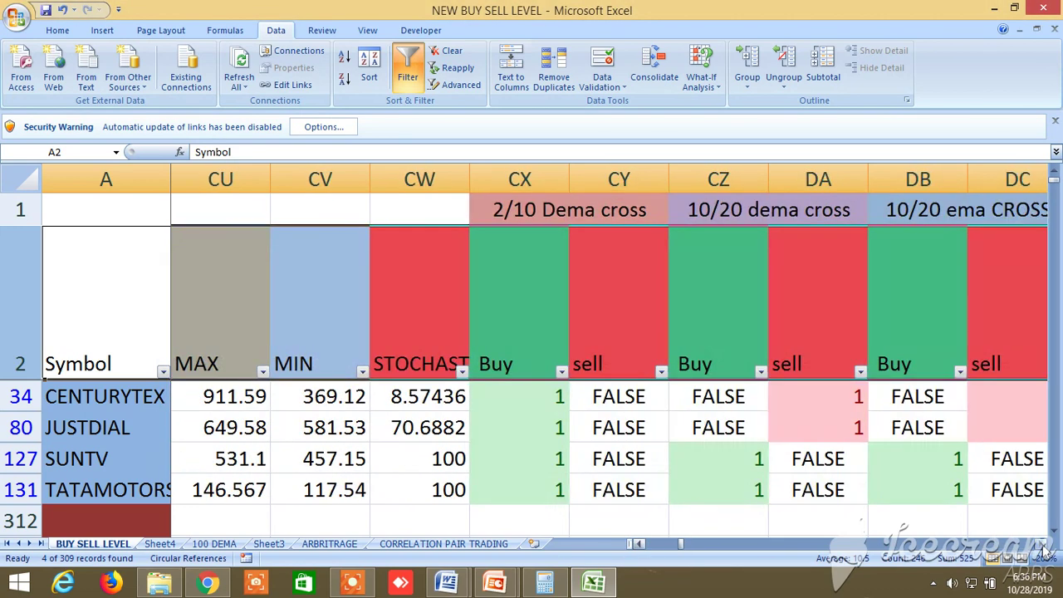
pyautogui.hscroll(15, 1044, 551)
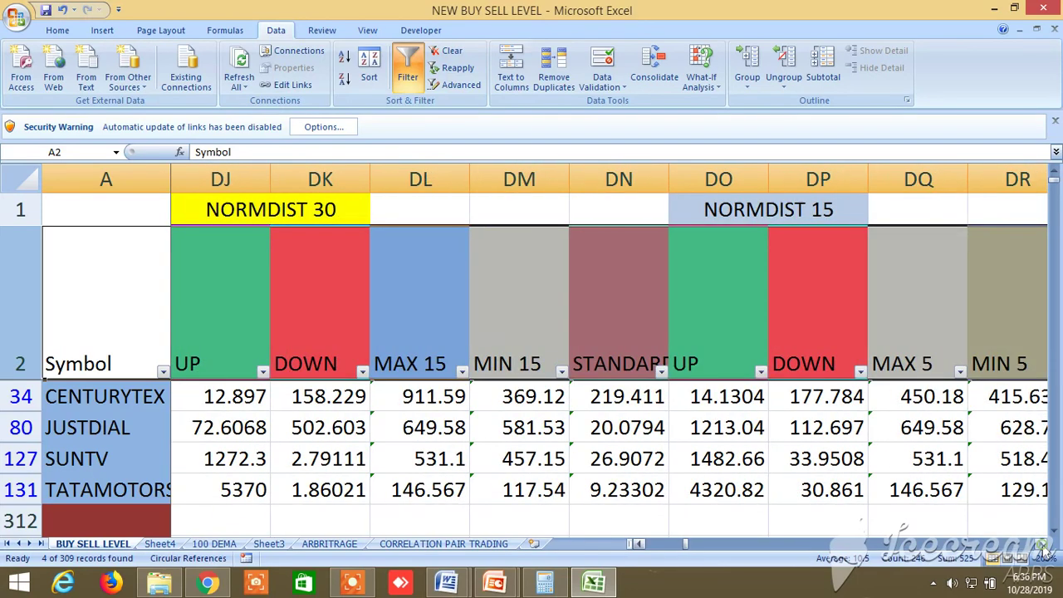
pyautogui.hscroll(20, 1044, 552)
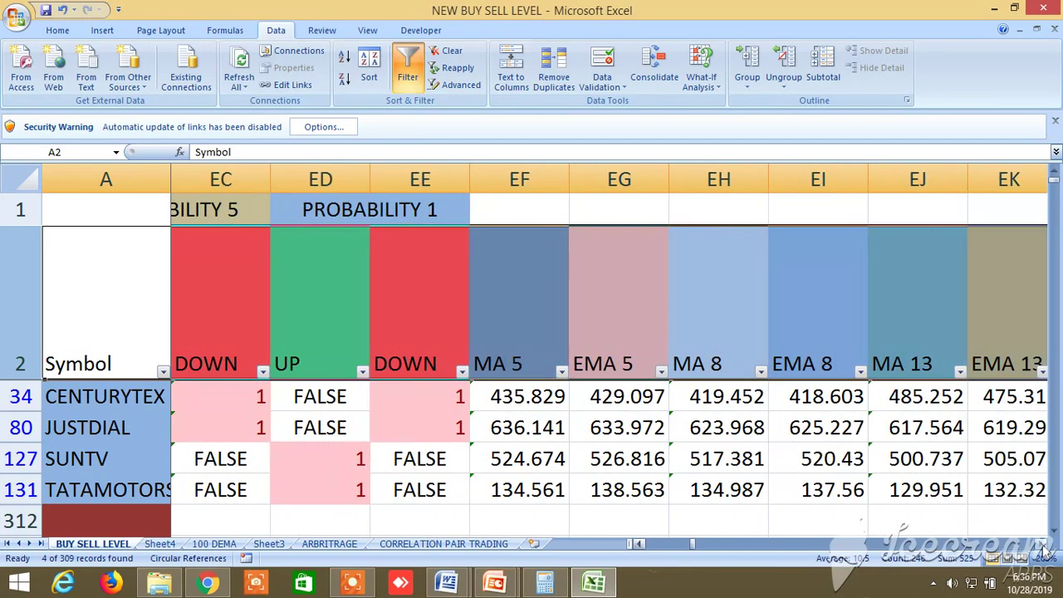
pyautogui.hscroll(9, 1044, 552)
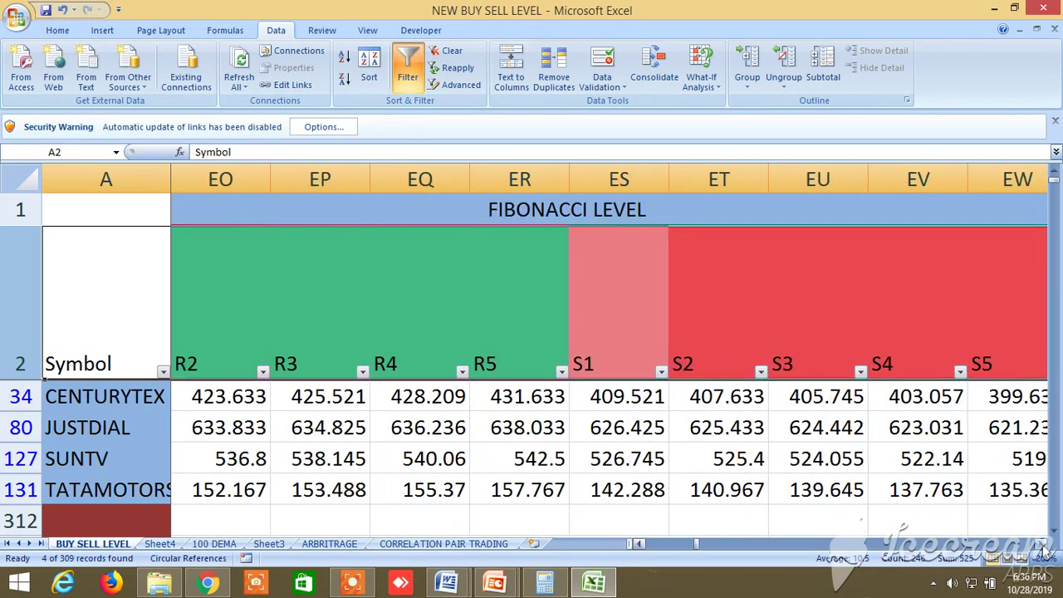
pyautogui.hscroll(17, 1044, 552)
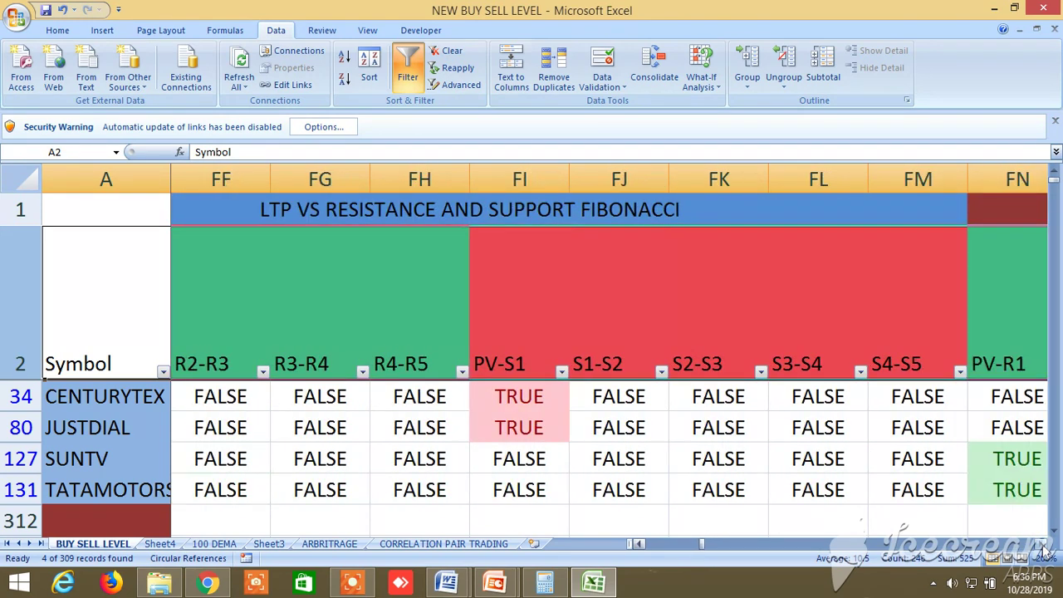
pyautogui.hscroll(2, 1044, 552)
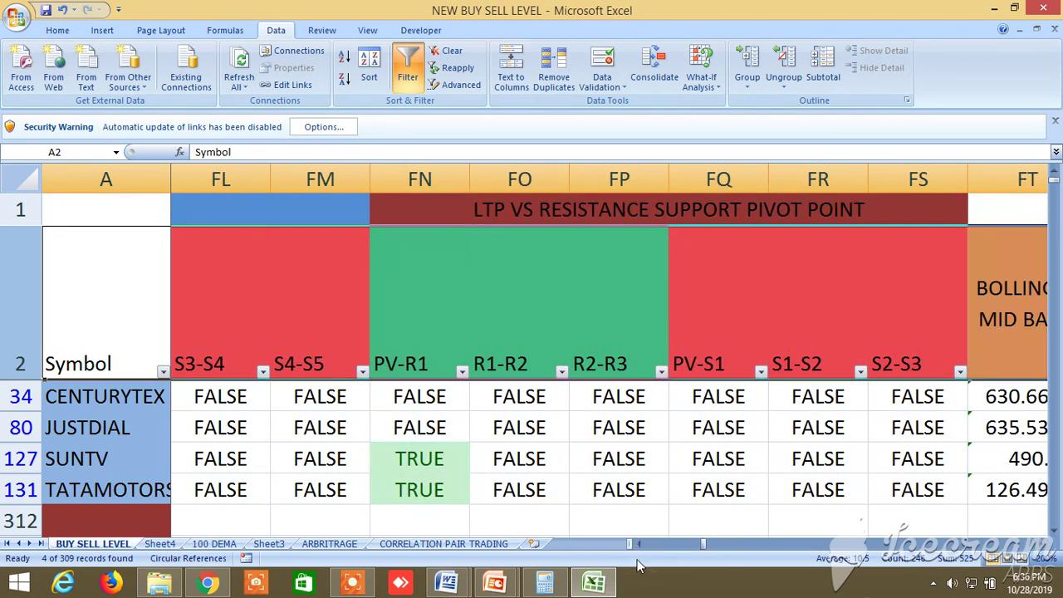
# Step: Return to the first price columns and examine the BUY ABOVE column and buy targets 1 to 8 in the header row
pyautogui.moveTo(702, 550); pyautogui.dragTo(636, 548)
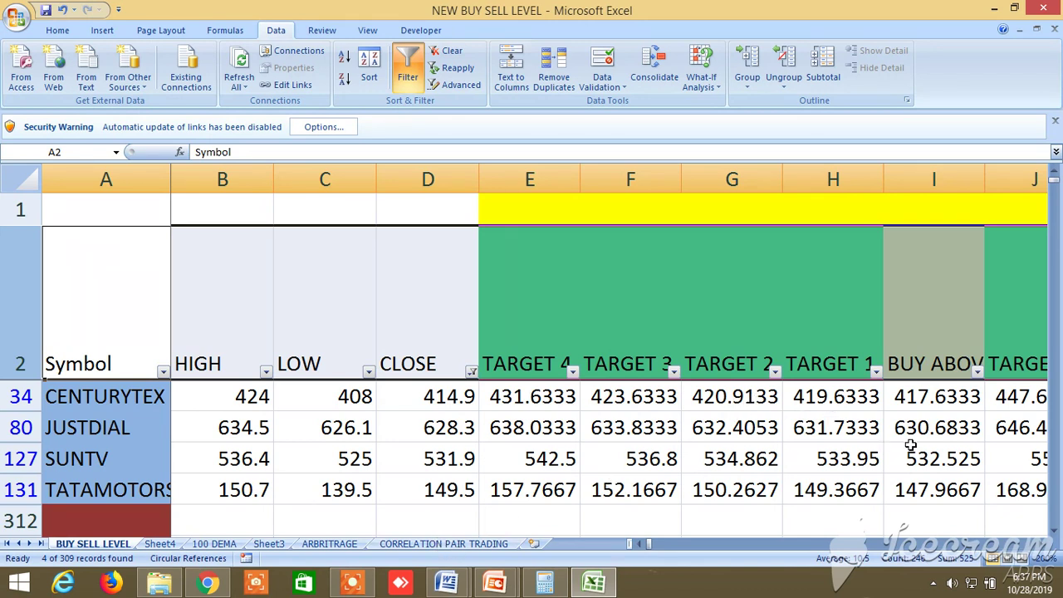
pyautogui.click(953, 335)
pyautogui.click(817, 316)
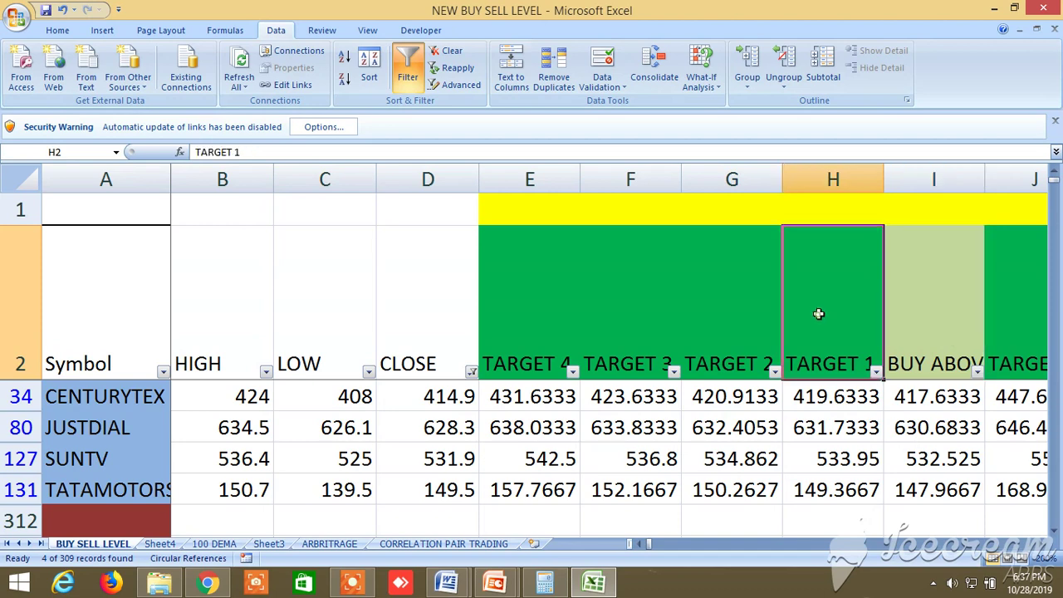
pyautogui.click(547, 314)
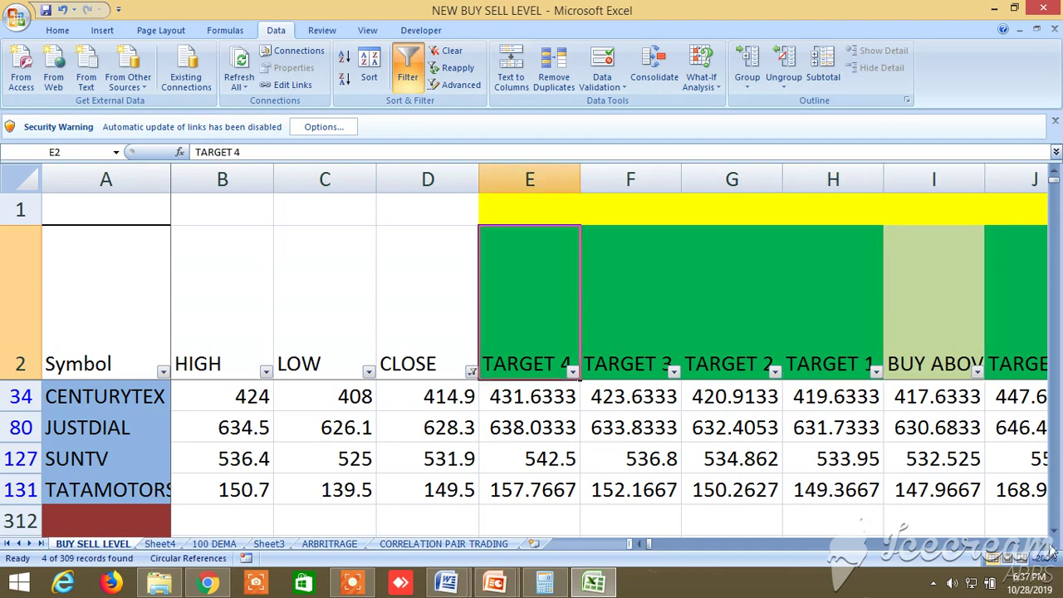
pyautogui.moveTo(1056, 581)
pyautogui.click(1039, 544)
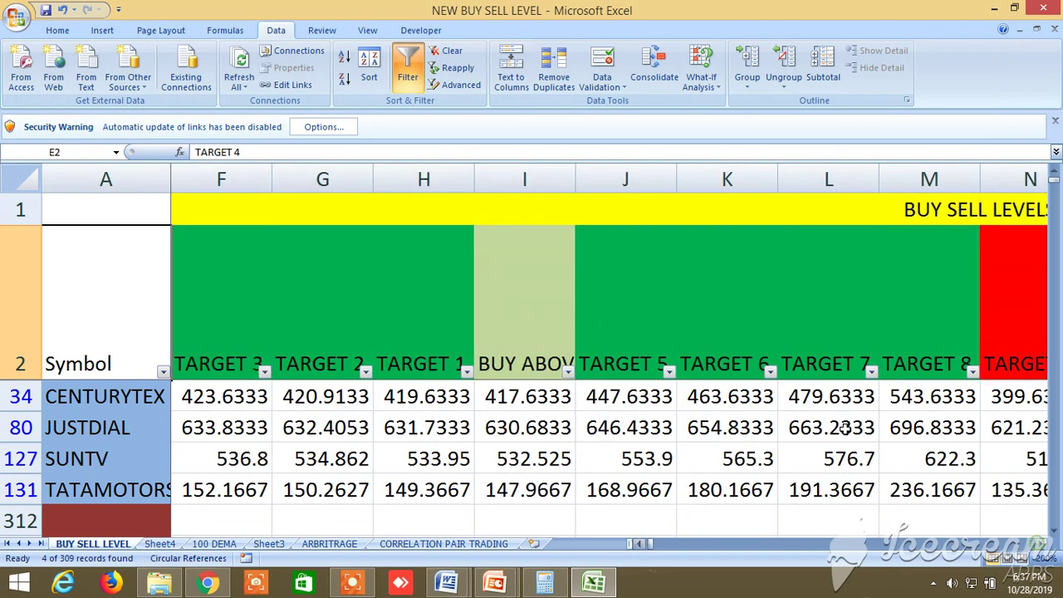
pyautogui.click(624, 321)
pyautogui.click(938, 306)
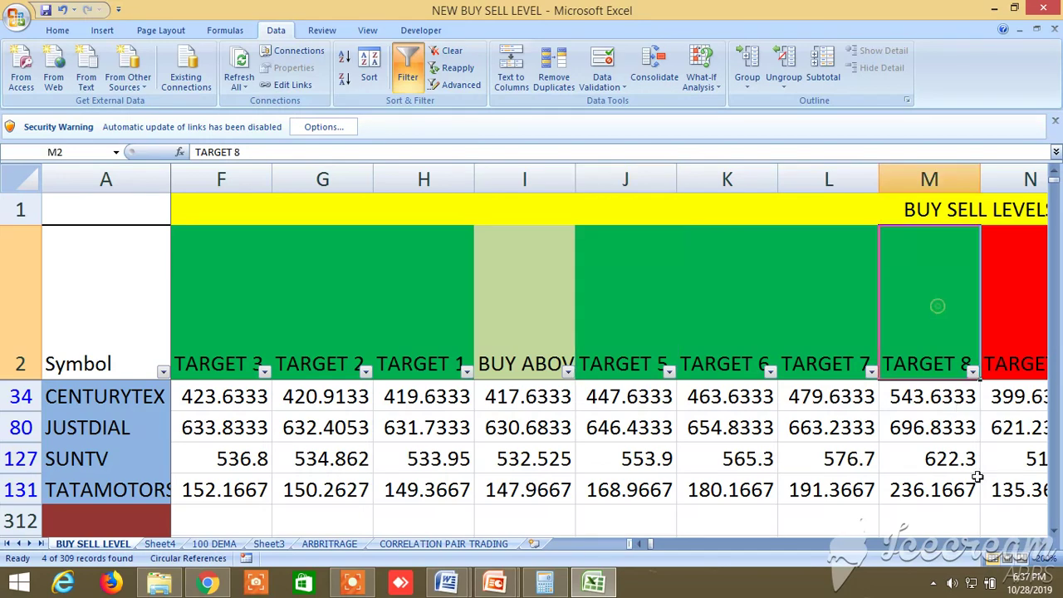
# Step: Examine the SELL BELOW column with sell targets 1 to 4 and the start of the further sell targets at TARGET 5
pyautogui.click(1040, 544)
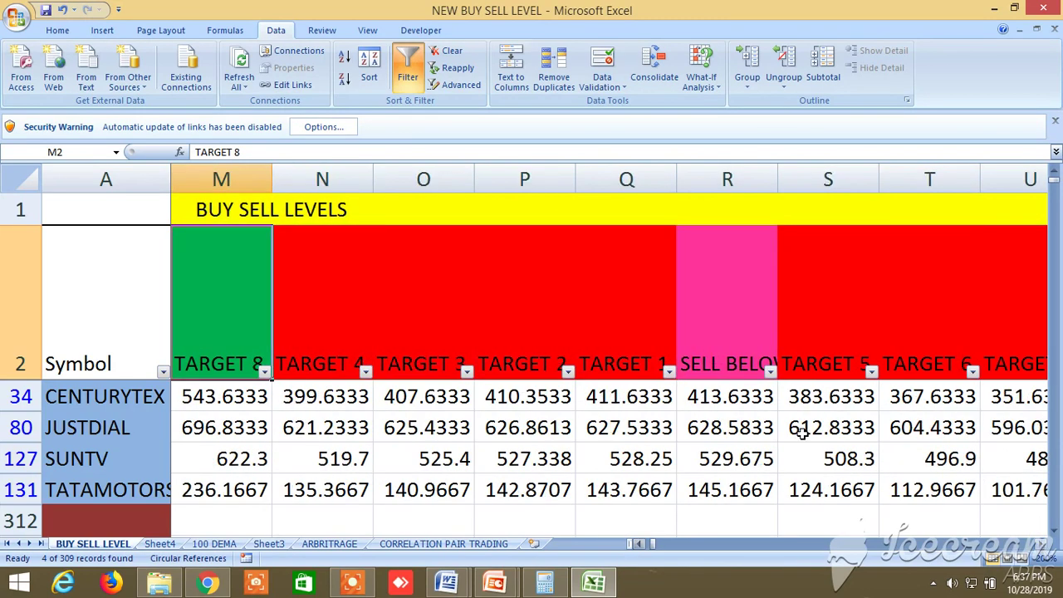
pyautogui.click(729, 353)
pyautogui.click(625, 326)
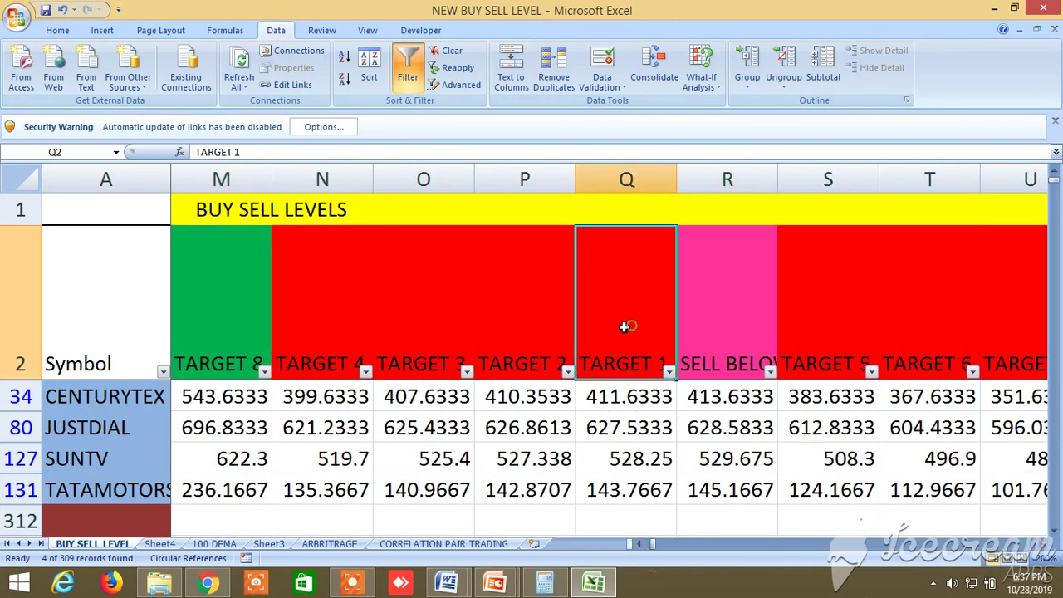
pyautogui.click(342, 337)
pyautogui.click(793, 290)
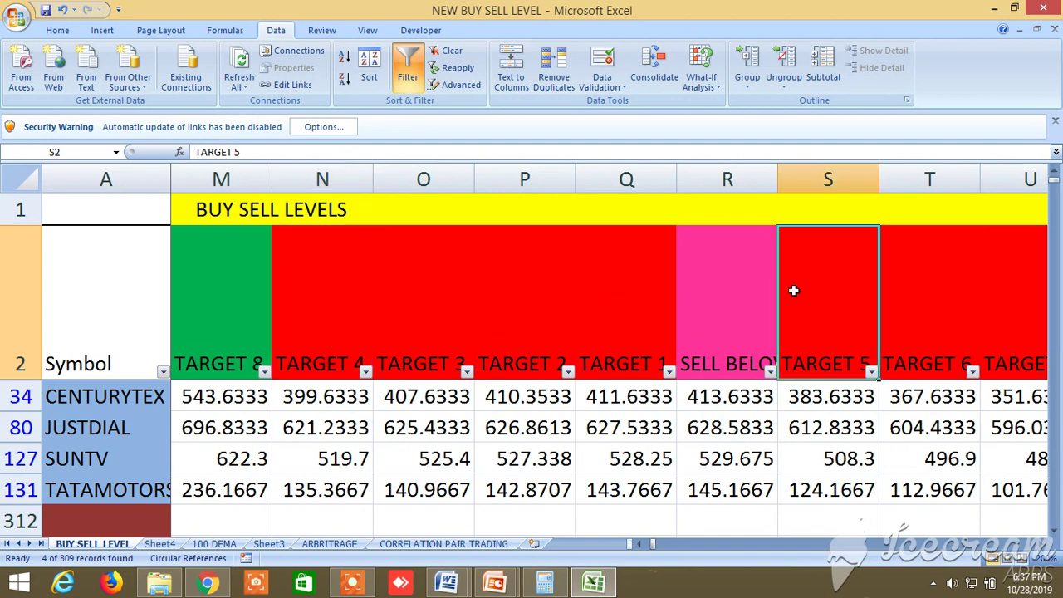
# Step: Examine the remaining sell targets, the FIBONACCI LEVEL columns and the PIVOT POINT resistance and support columns
pyautogui.click(1043, 544)
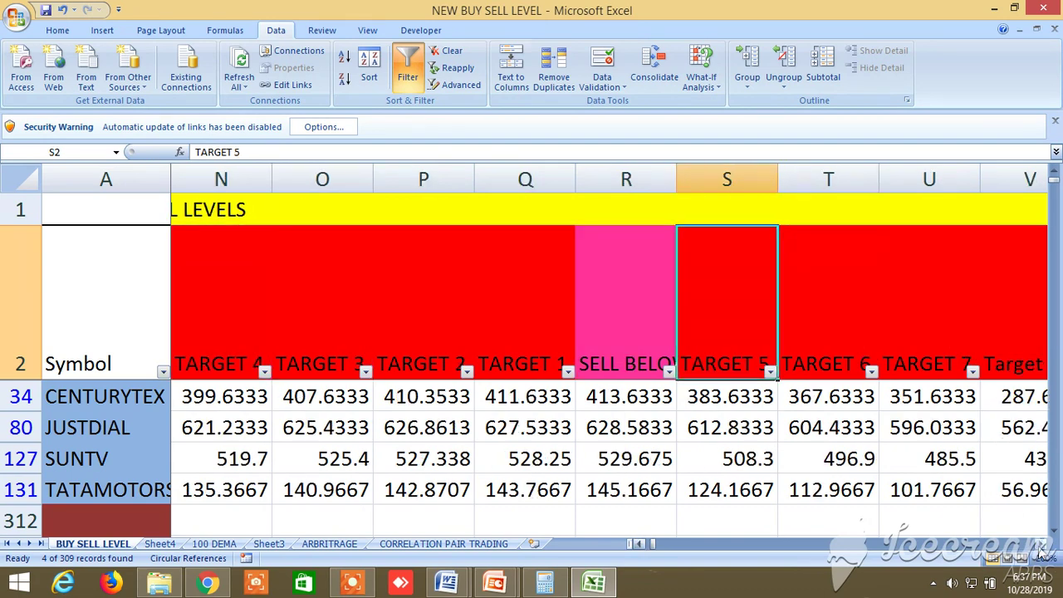
pyautogui.click(1043, 544)
pyautogui.click(1043, 544)
pyautogui.click(1043, 544)
pyautogui.moveTo(1040, 549); pyautogui.dragTo(1040, 549)
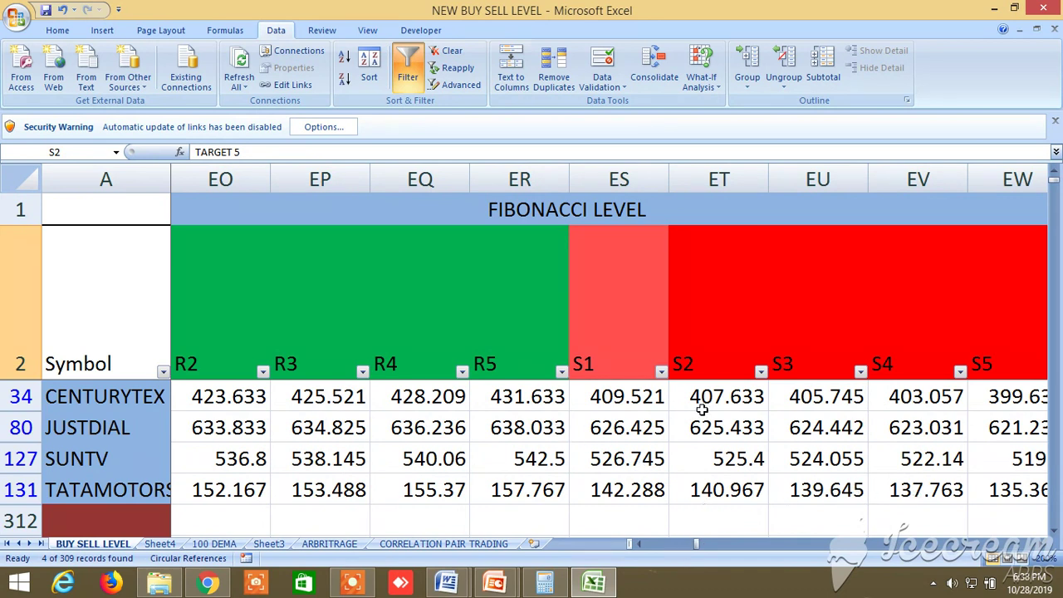
pyautogui.click(1041, 544)
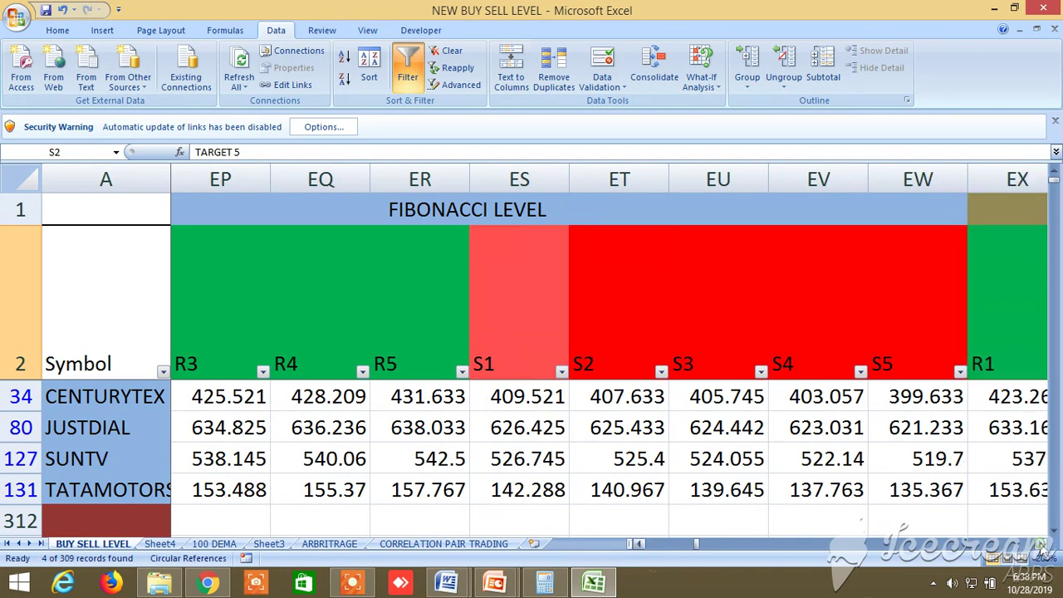
pyautogui.click(1040, 544)
pyautogui.click(1041, 544)
pyautogui.click(1040, 544)
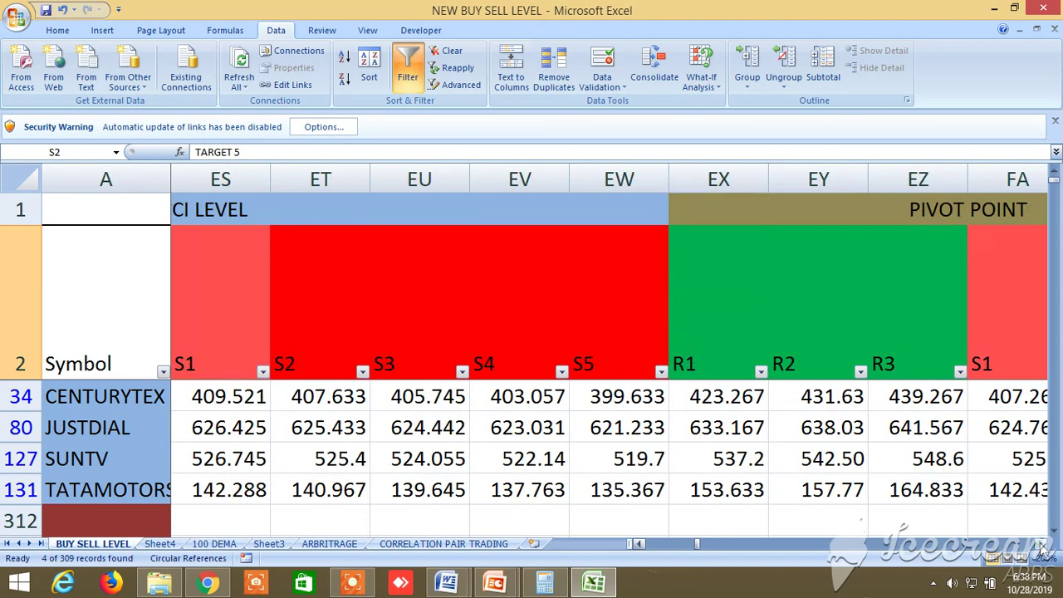
pyautogui.click(1040, 544)
pyautogui.click(1040, 544)
pyautogui.click(1040, 544)
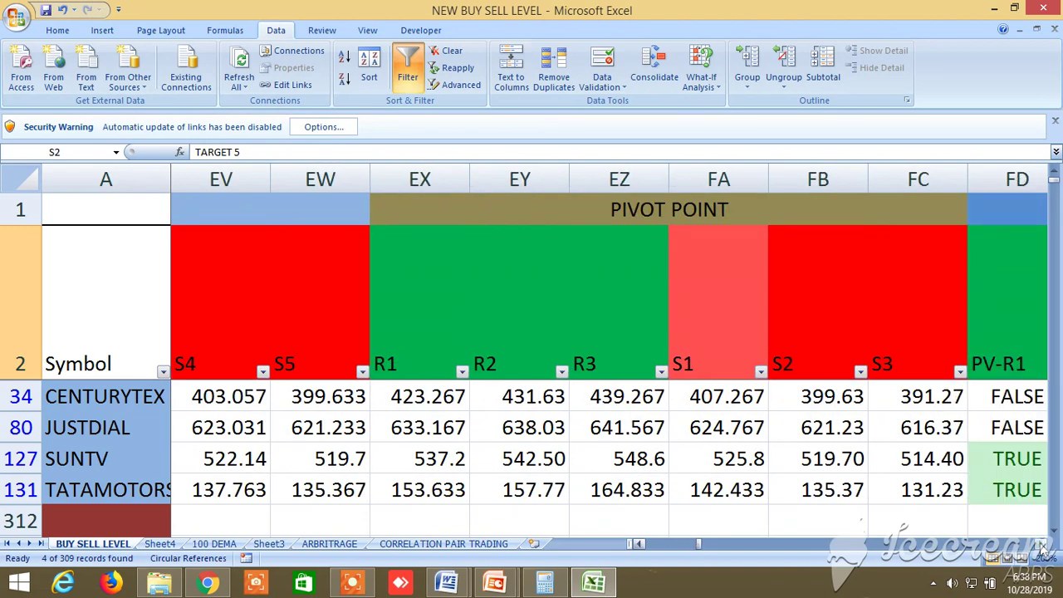
# Step: Remove the filter from the table and bring the BANKNIFTY and NIFTY futures and index rows 160 to 163 into view
pyautogui.moveTo(705, 539); pyautogui.dragTo(624, 544)
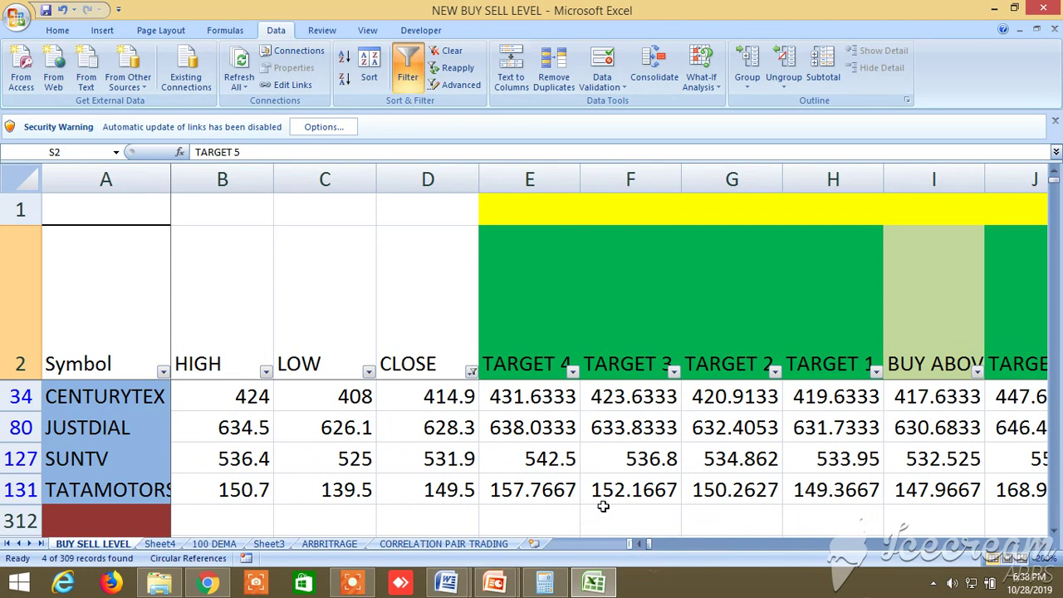
pyautogui.click(416, 73)
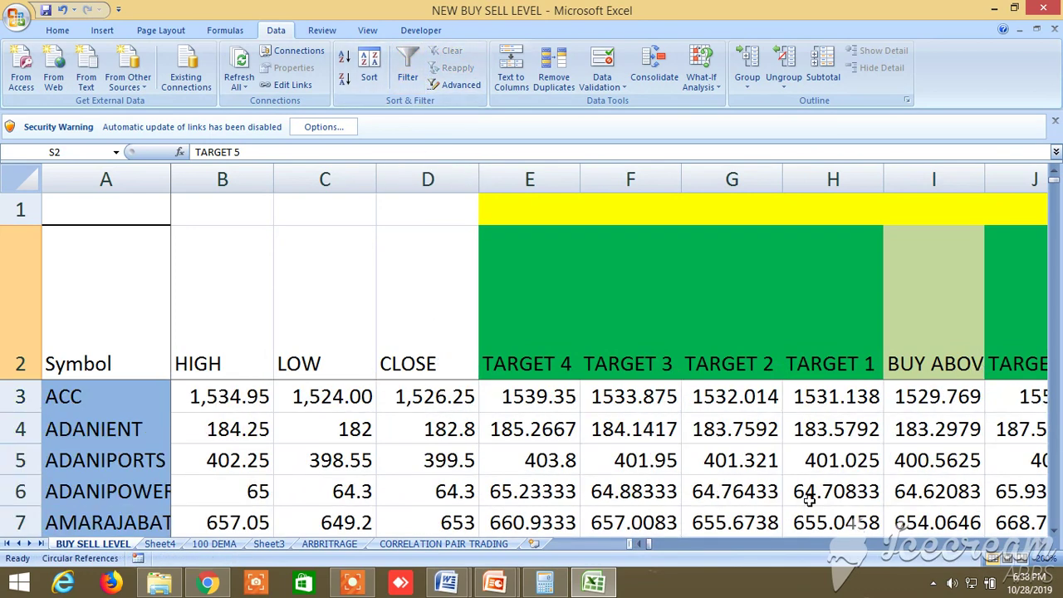
pyautogui.scroll(-20, 714, 455)
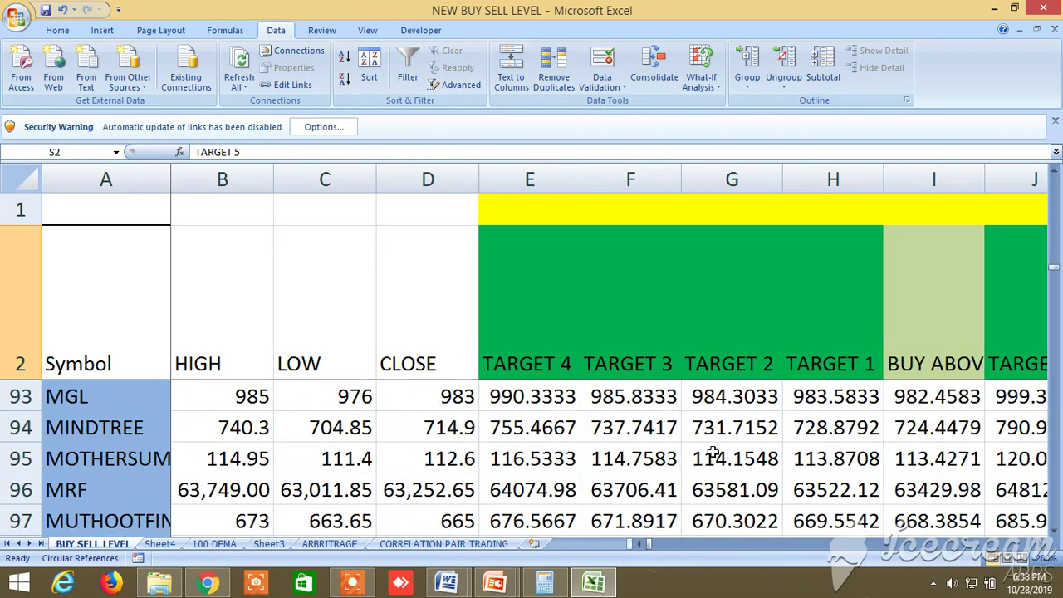
pyautogui.scroll(-20, 712, 453)
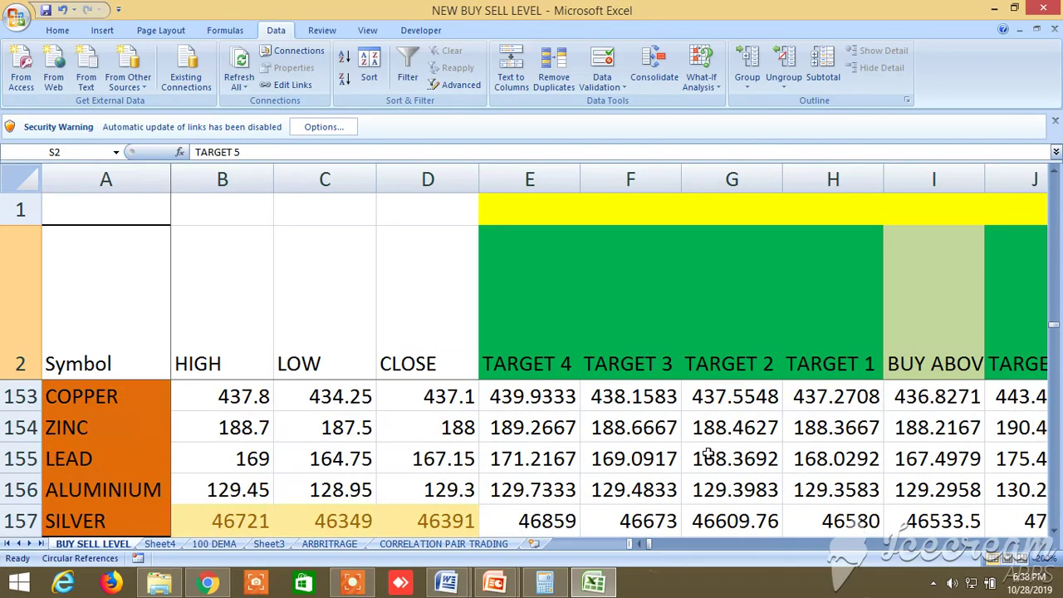
pyautogui.scroll(-3, 708, 453)
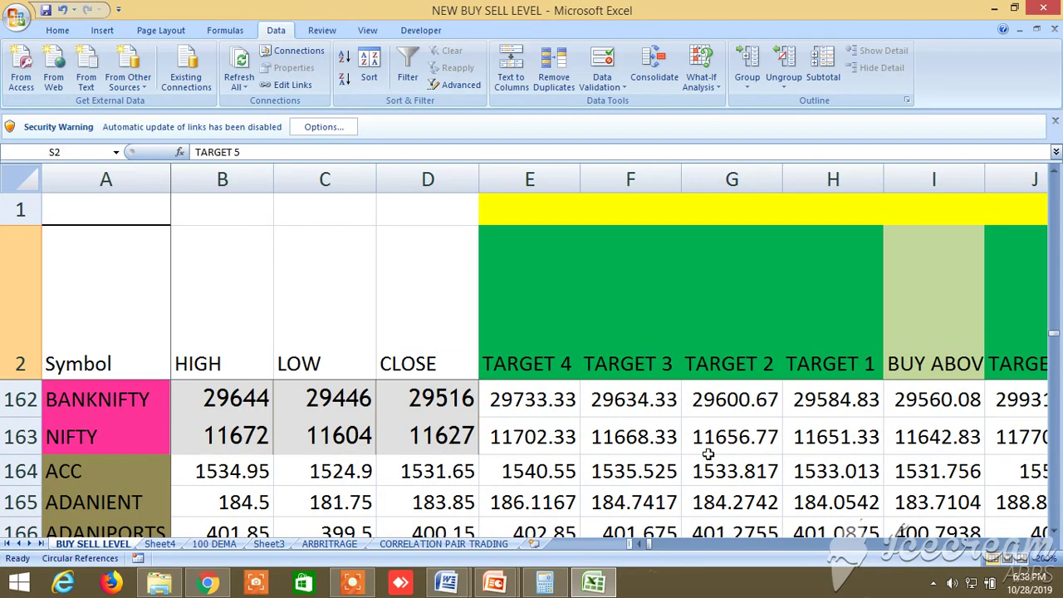
pyautogui.scroll(1, 708, 454)
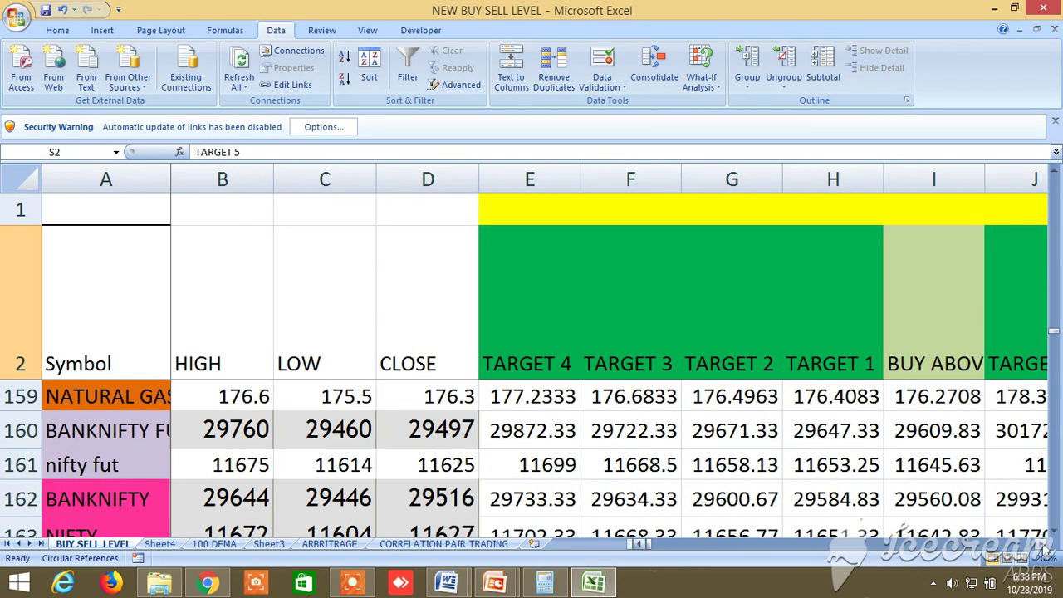
pyautogui.scroll(-1, 781, 508)
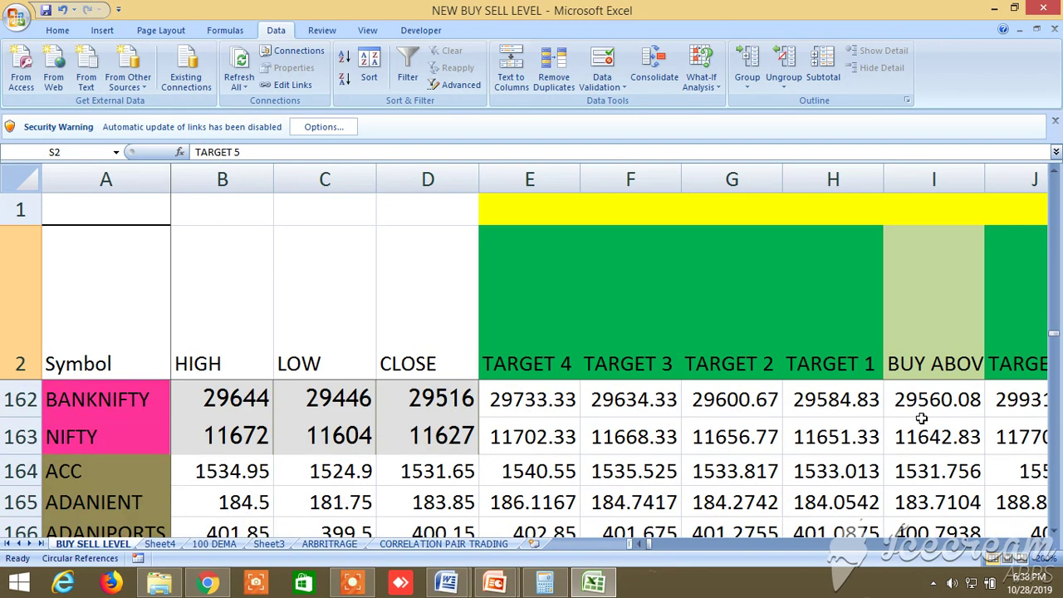
pyautogui.click(1055, 171)
pyautogui.click(1055, 171)
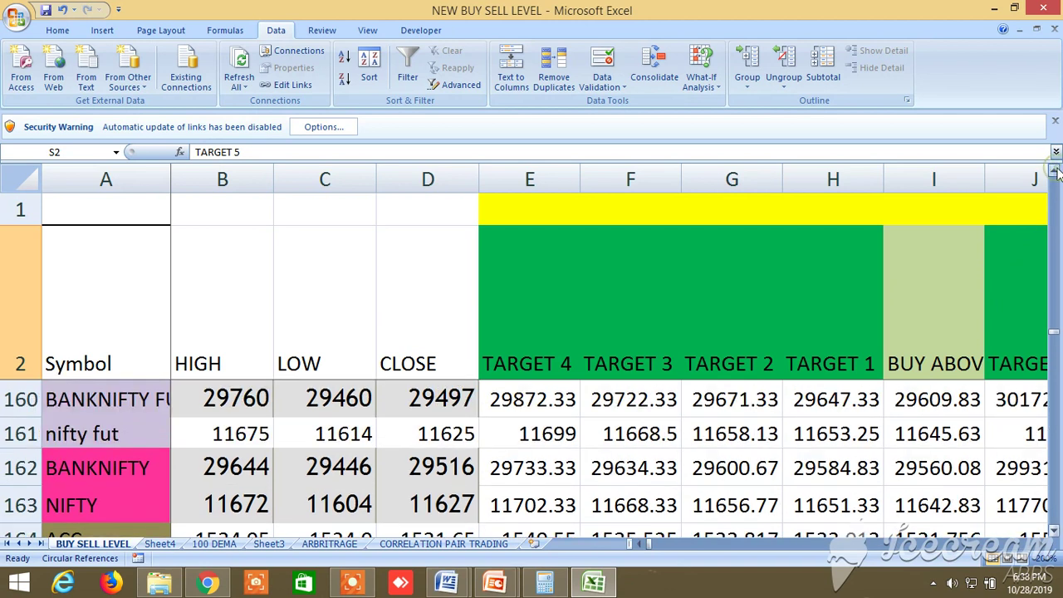
pyautogui.click(1056, 171)
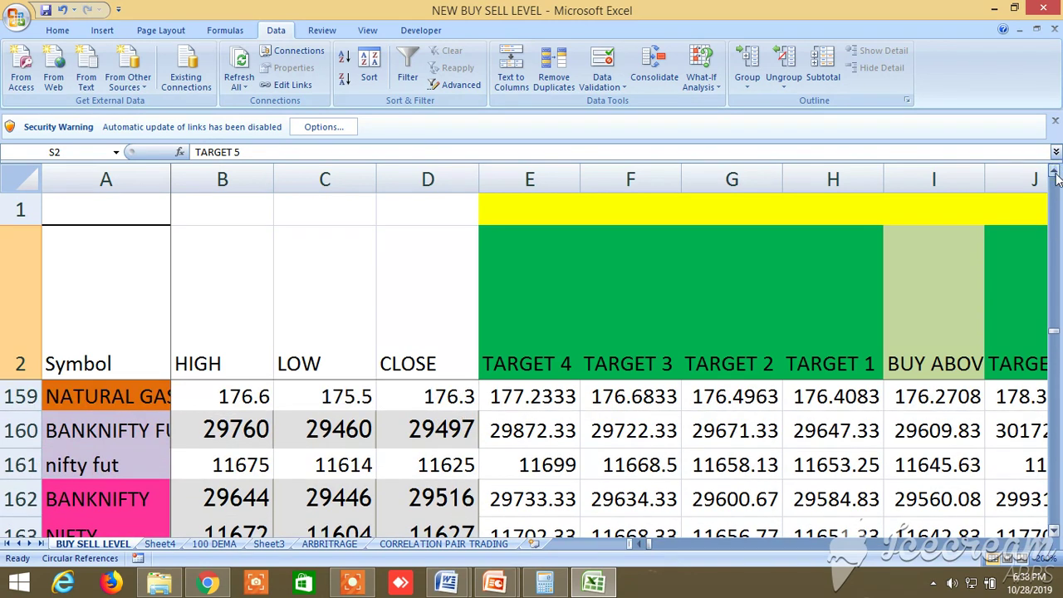
pyautogui.click(1056, 531)
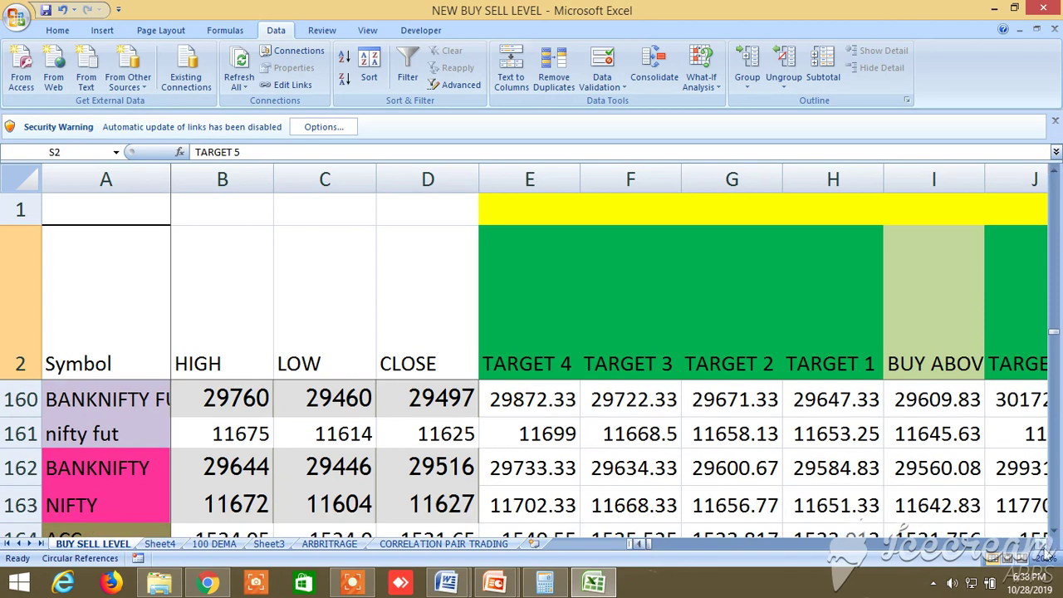
# Step: Examine the buy target columns for the BANKNIFTY and NIFTY futures and index rows, selecting each of the four symbols in turn
pyautogui.click(1041, 544)
pyautogui.click(1040, 544)
pyautogui.click(1041, 544)
pyautogui.click(1041, 544)
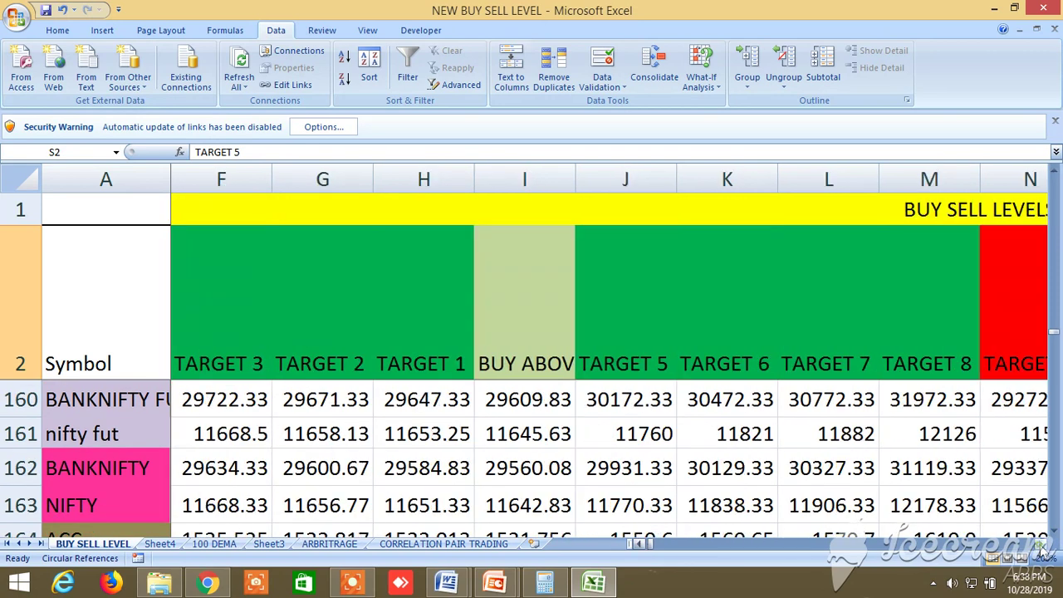
pyautogui.click(1041, 544)
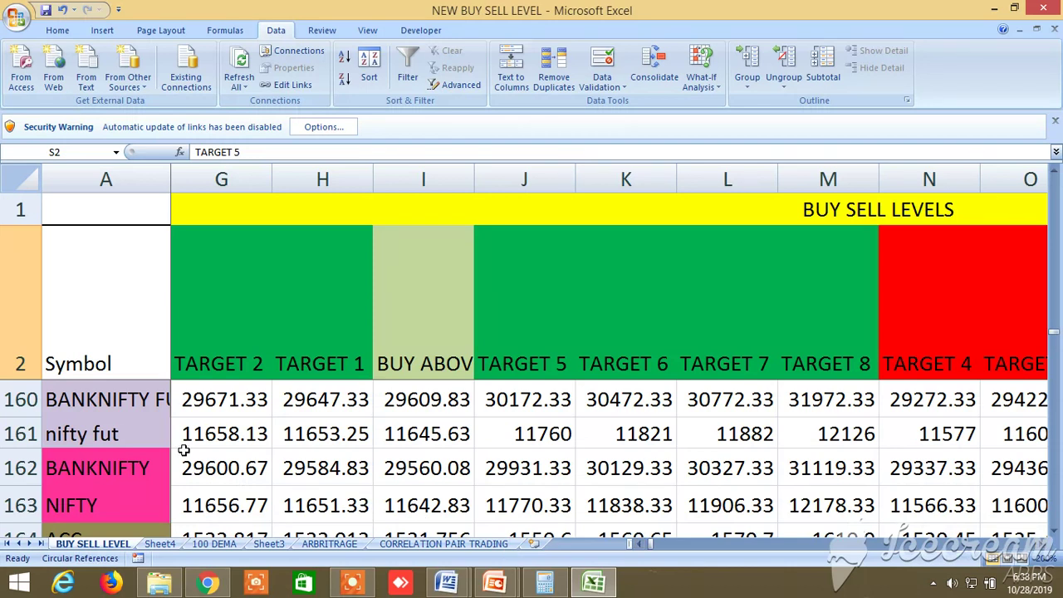
pyautogui.click(137, 410)
pyautogui.click(138, 432)
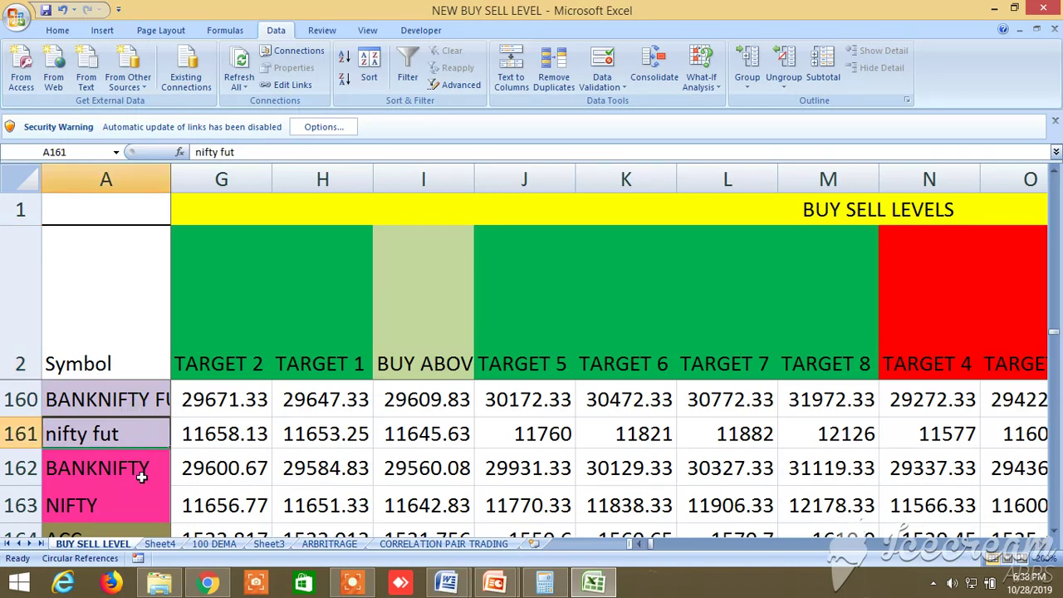
pyautogui.click(138, 468)
pyautogui.click(137, 502)
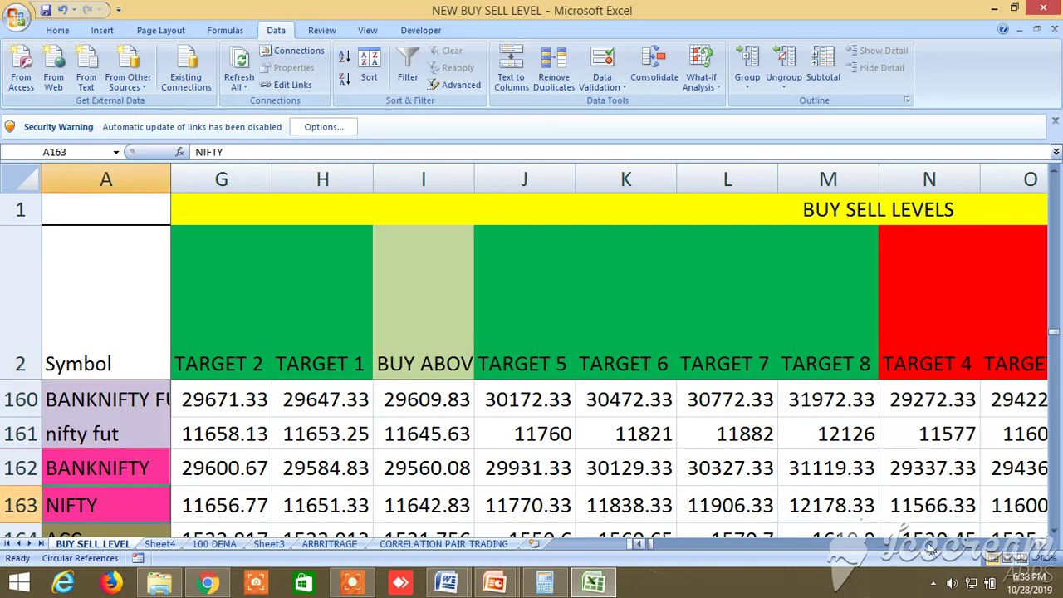
# Step: Examine the index rows across the sell targets, LTP conditions, ADVANCE/DECLINE and AVERAGE PRICES columns up to the 2-period moving averages
pyautogui.hscroll(10, 1040, 551)
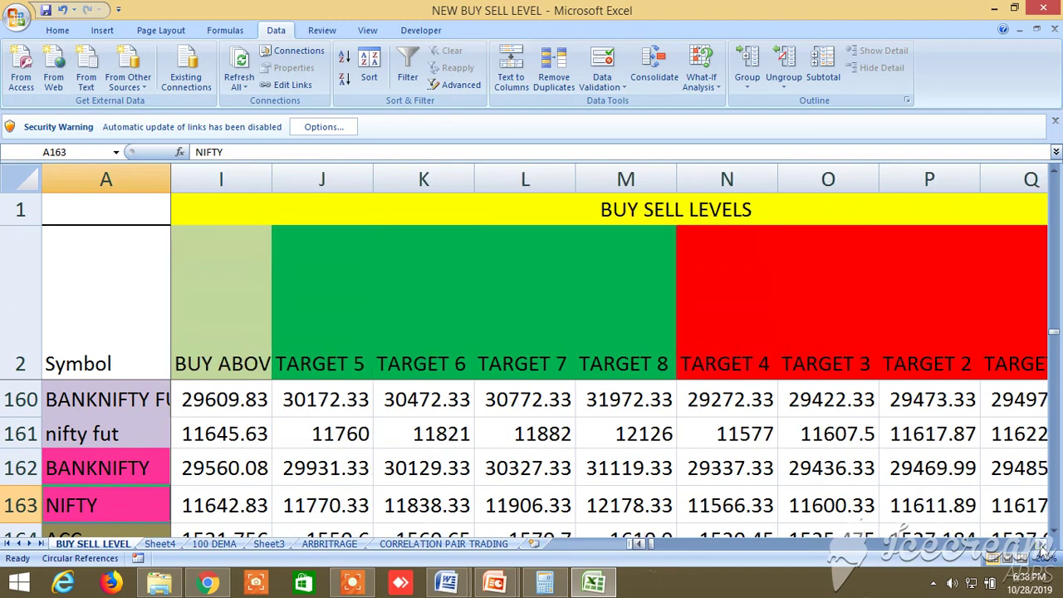
pyautogui.hscroll(8, 1041, 551)
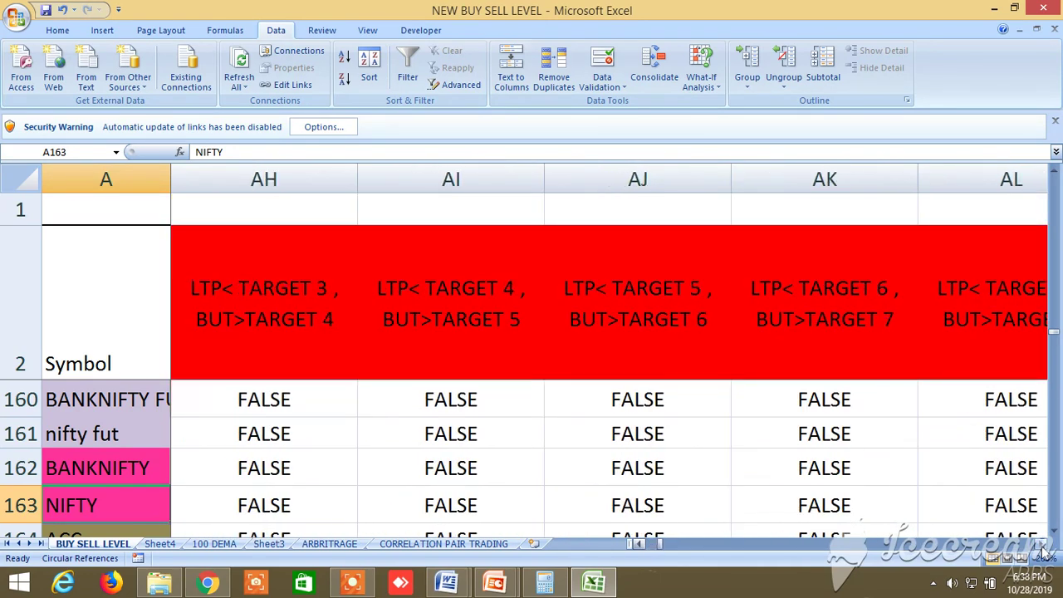
pyautogui.hscroll(15, 1043, 551)
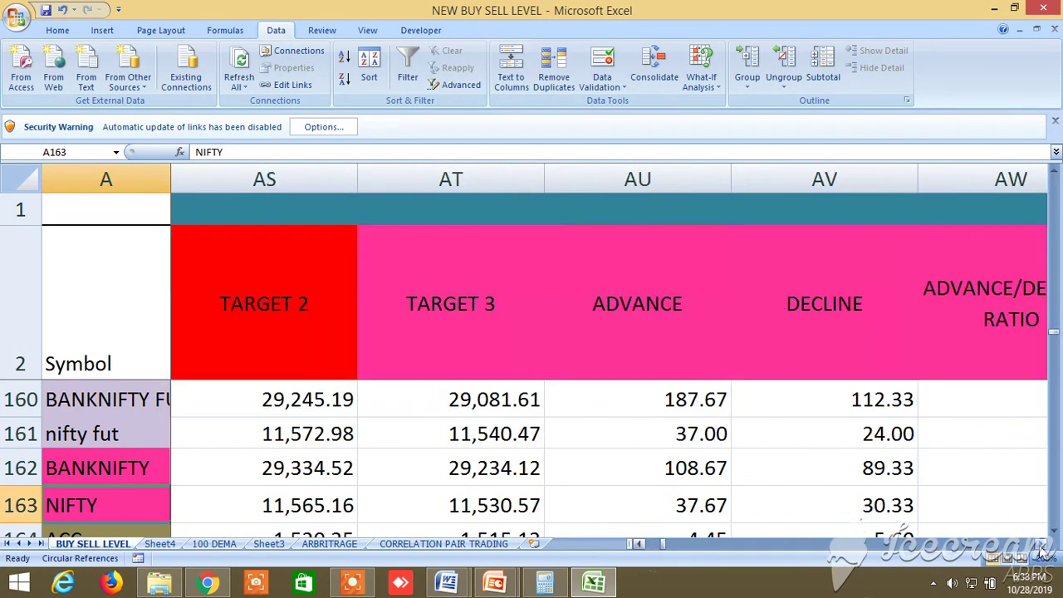
pyautogui.hscroll(17, 1040, 550)
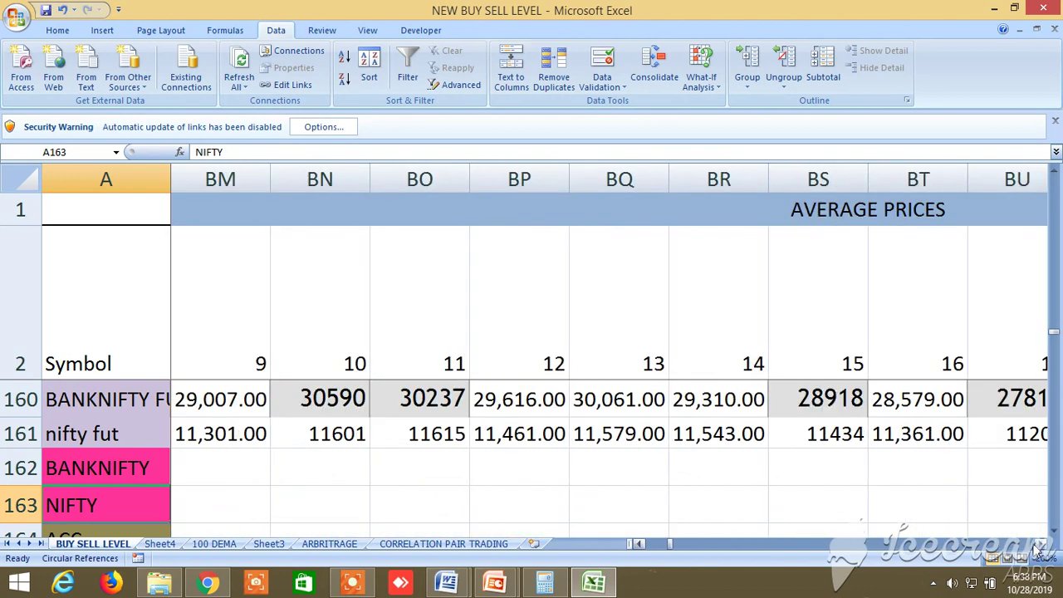
pyautogui.hscroll(4, 1040, 548)
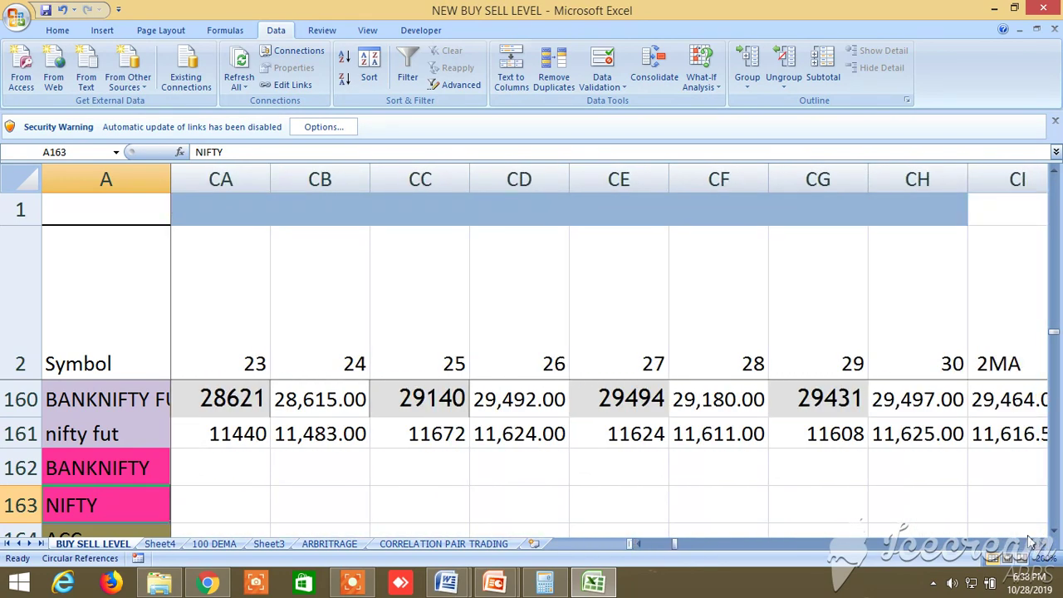
pyautogui.hscroll(11, 1040, 550)
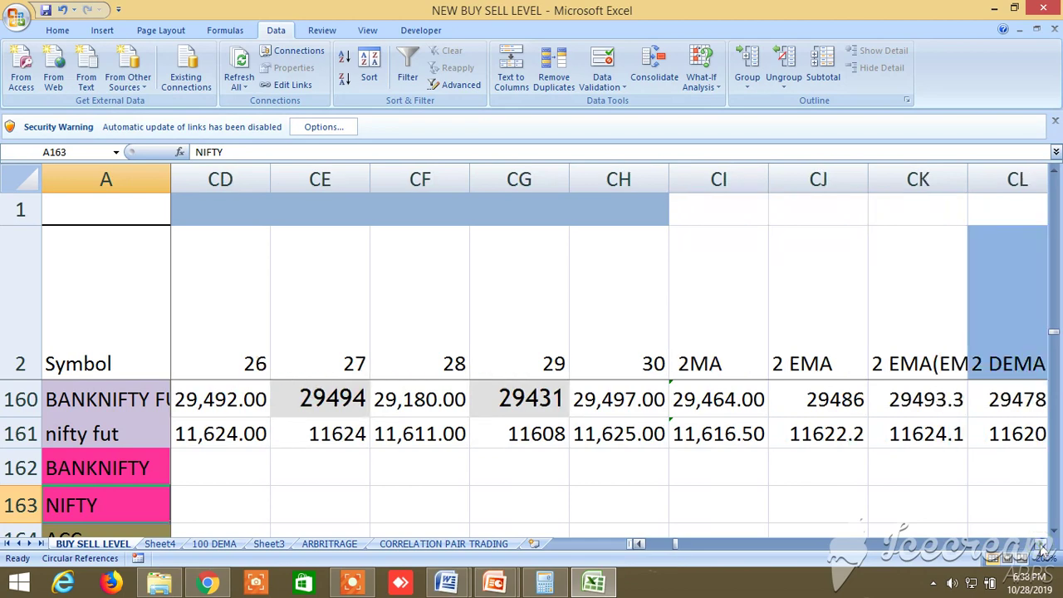
# Step: Examine the NORMDIST, CROSSOVER, FIBONACCI LEVEL and PIVOT POINT columns for the BANKNIFTY and nifty futures rows
pyautogui.hscroll(20, 1040, 550)
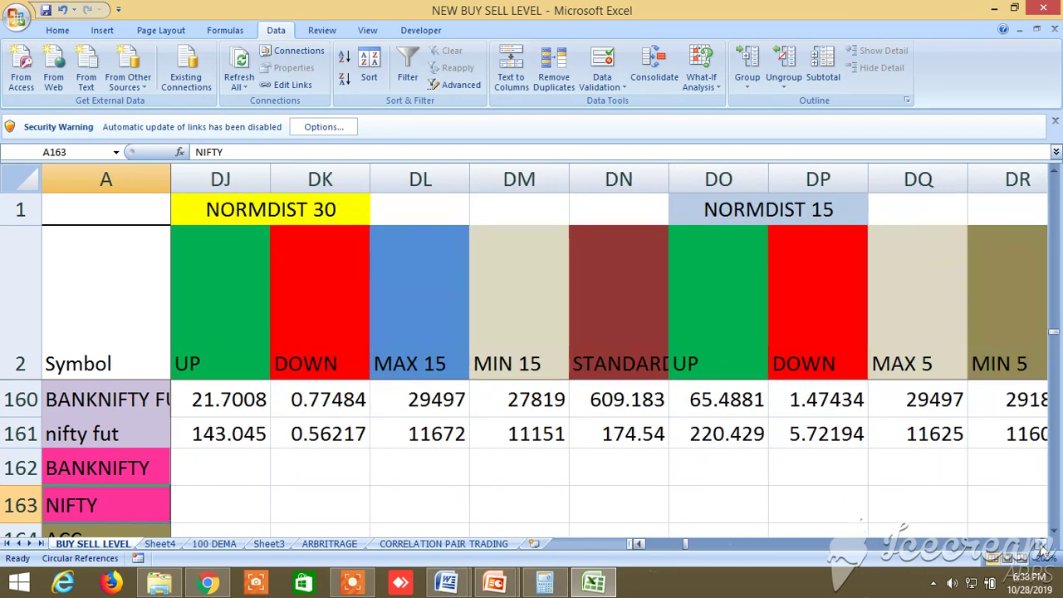
pyautogui.hscroll(20, 1042, 550)
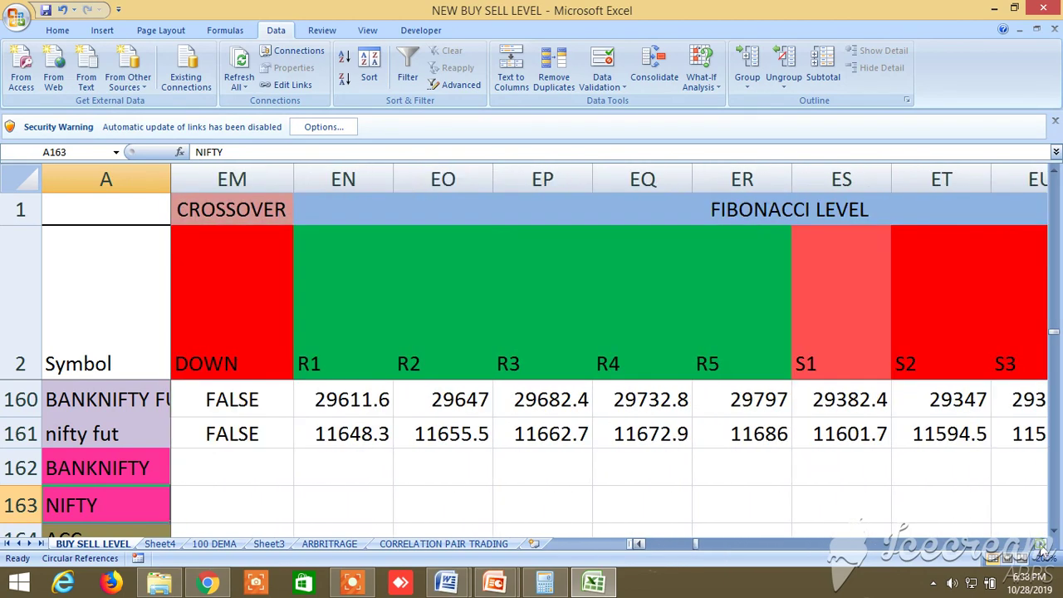
pyautogui.hscroll(3, 1042, 550)
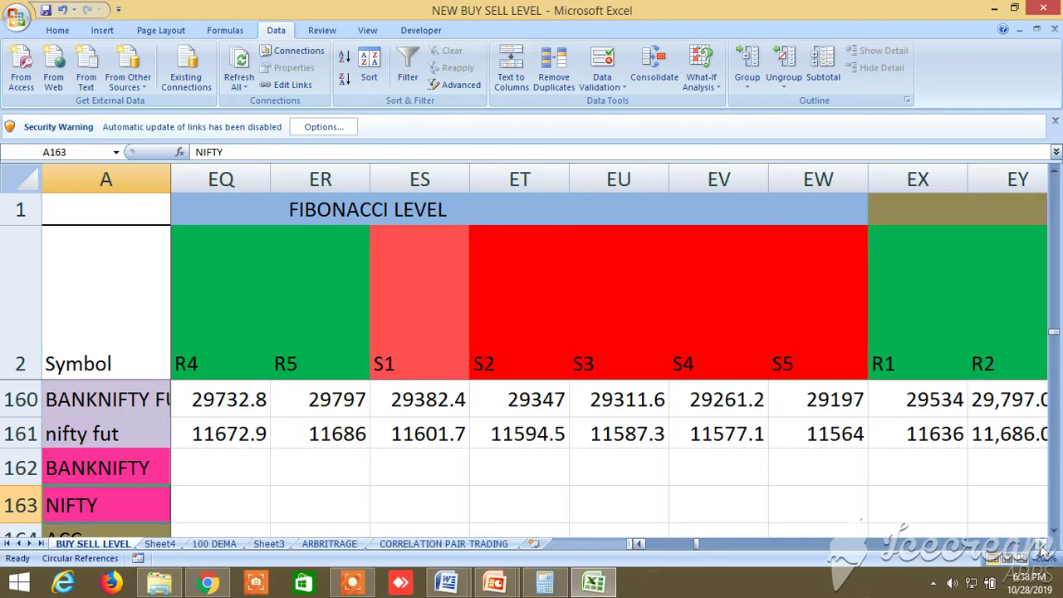
pyautogui.hscroll(6, 1042, 550)
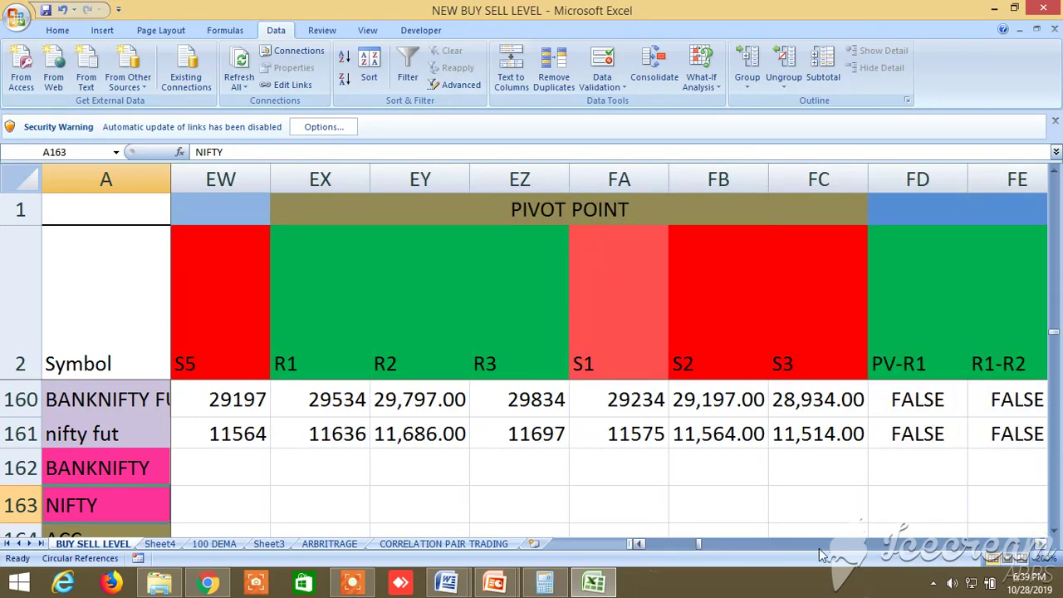
# Step: Return to the HIGH, LOW and CLOSE columns and examine the commodity rows from GOLD up to CRUDEOIL in row 151
pyautogui.moveTo(696, 546); pyautogui.dragTo(639, 559)
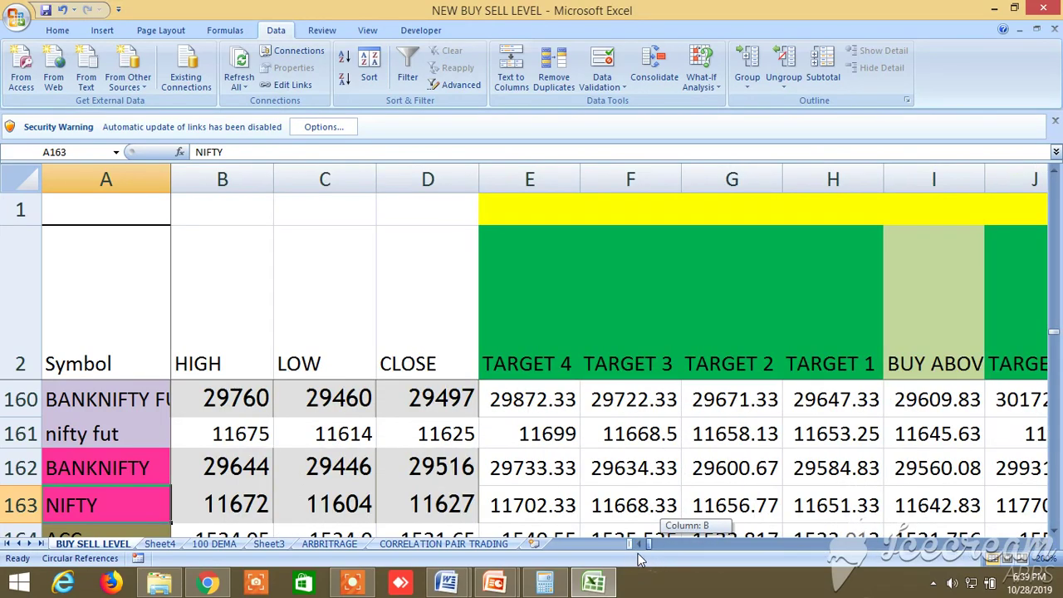
pyautogui.scroll(3, 376, 490)
pyautogui.scroll(-1, 375, 490)
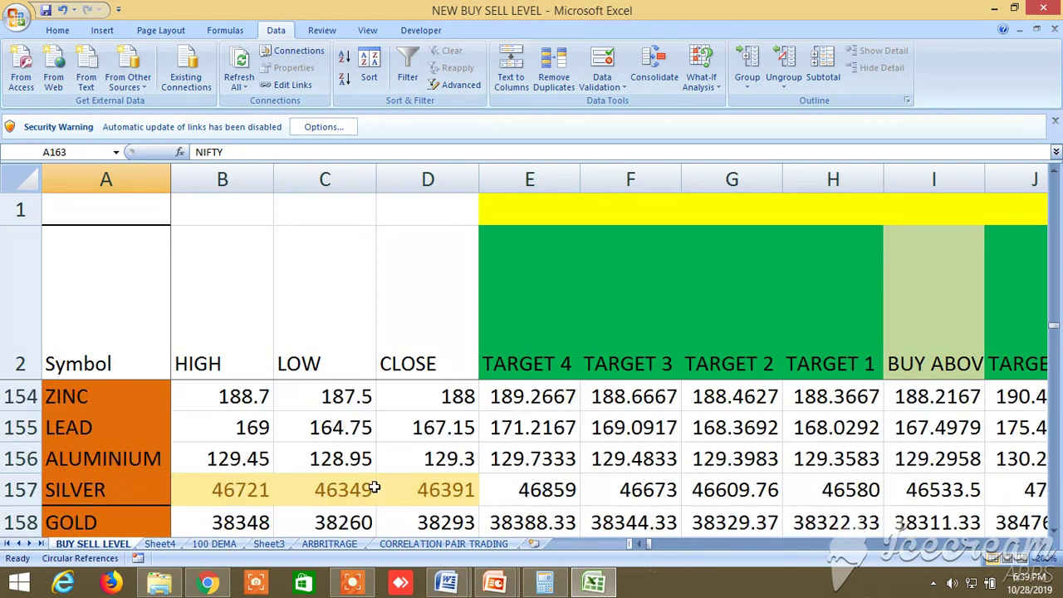
pyautogui.click(1053, 170)
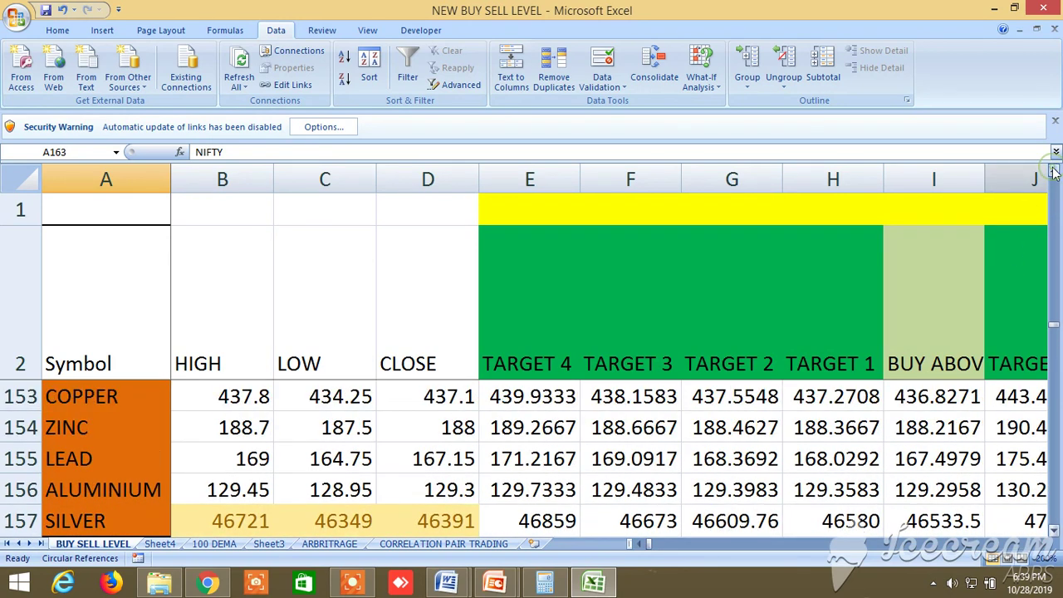
pyautogui.click(1053, 171)
pyautogui.click(1053, 170)
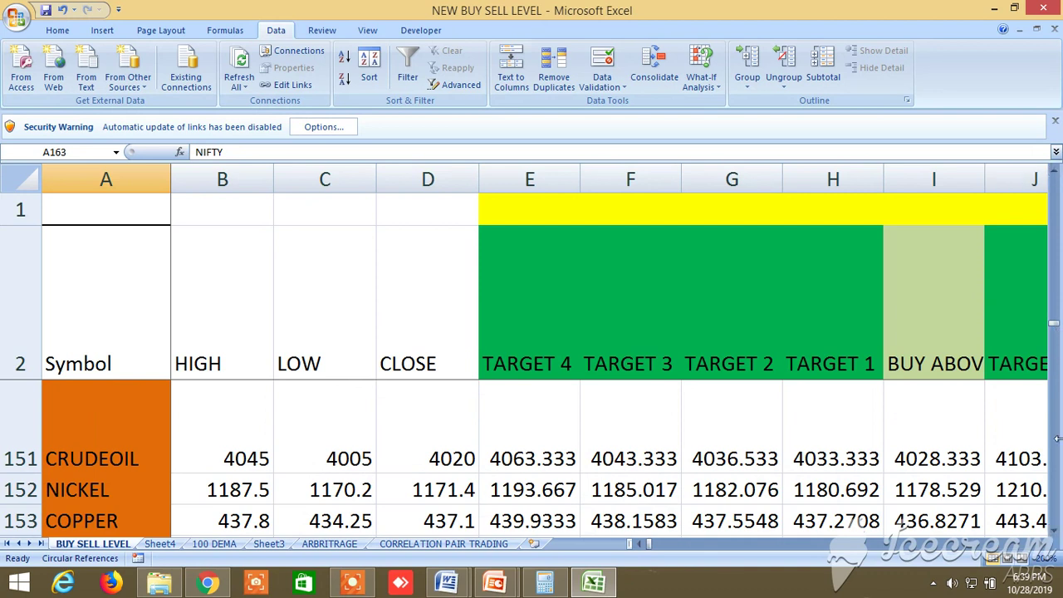
# Step: Examine the CRUDEOIL, NICKEL and COPPER rows across the targets to the LTP condition columns, then return to the HIGH column
pyautogui.click(1033, 545)
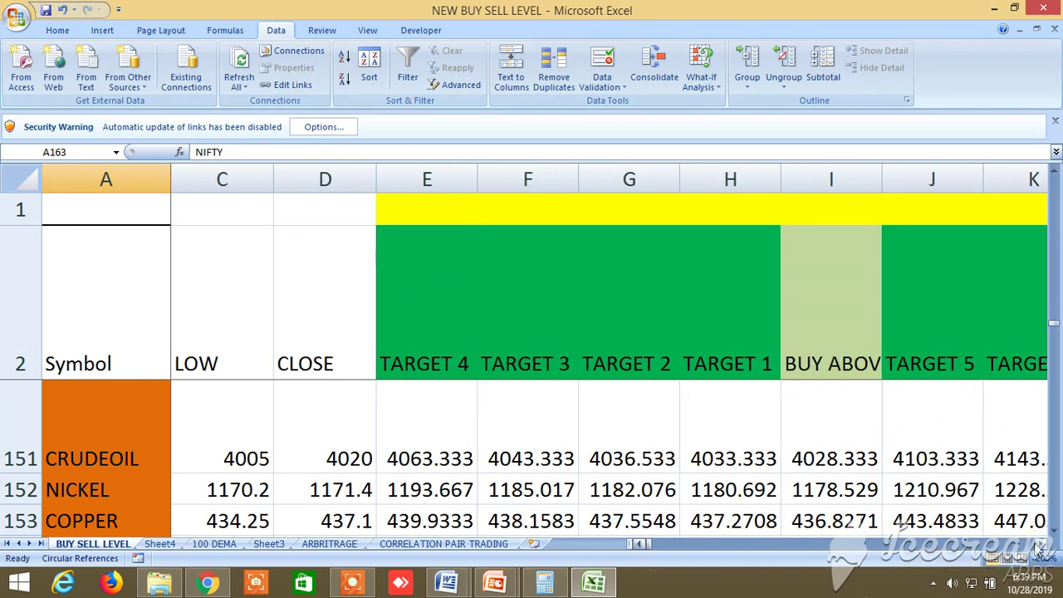
pyautogui.hscroll(6, 1036, 545)
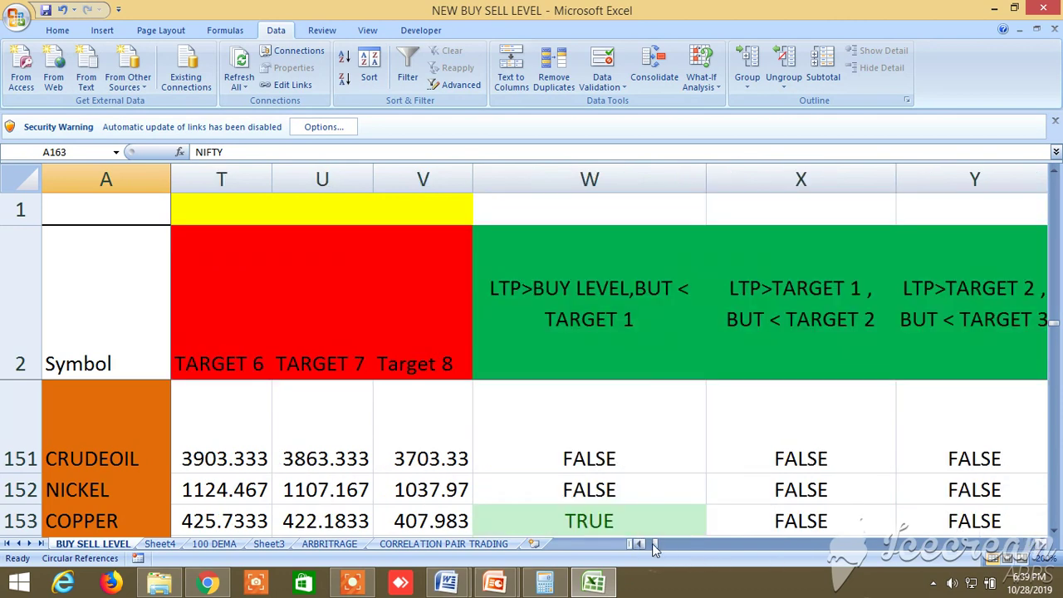
pyautogui.moveTo(651, 542); pyautogui.dragTo(630, 543)
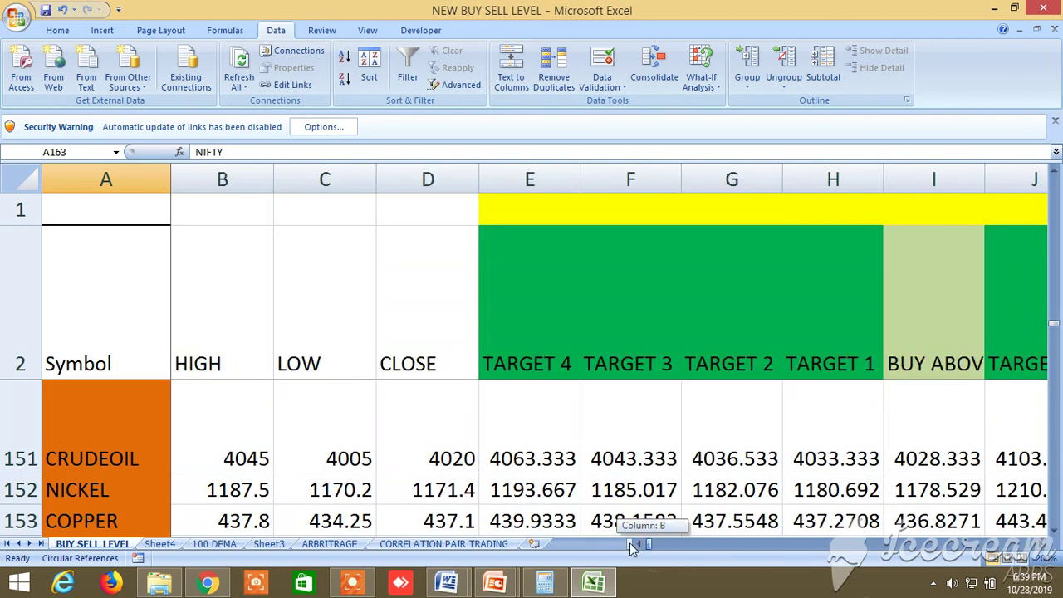
# Step: Examine the commodity rows from COPPER to NATURAL GAS, ending with rows 155 to 159 in view
pyautogui.click(1055, 528)
pyautogui.click(1055, 528)
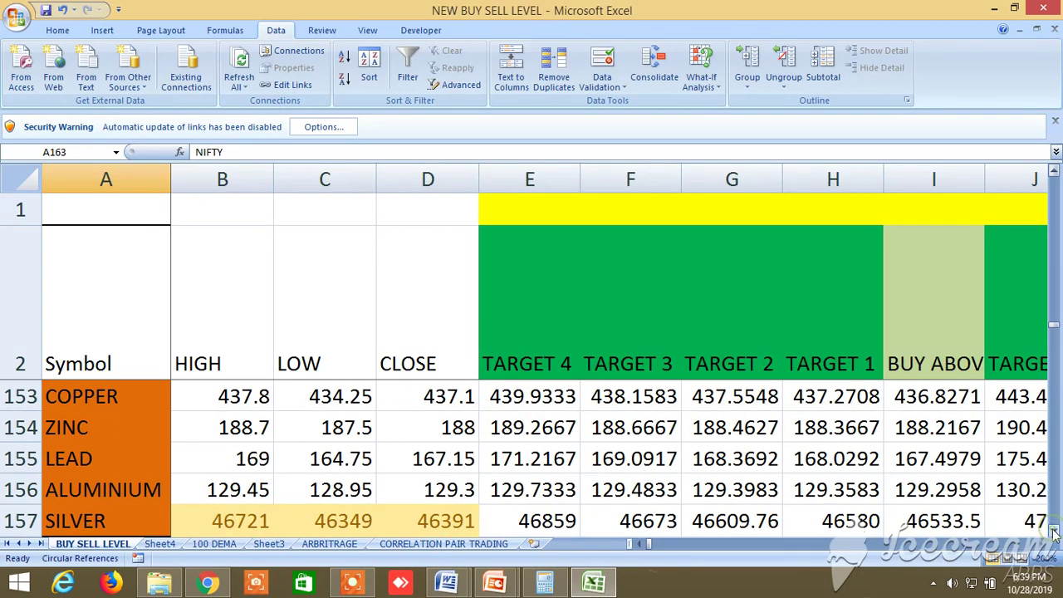
pyautogui.click(1055, 532)
pyautogui.click(1055, 530)
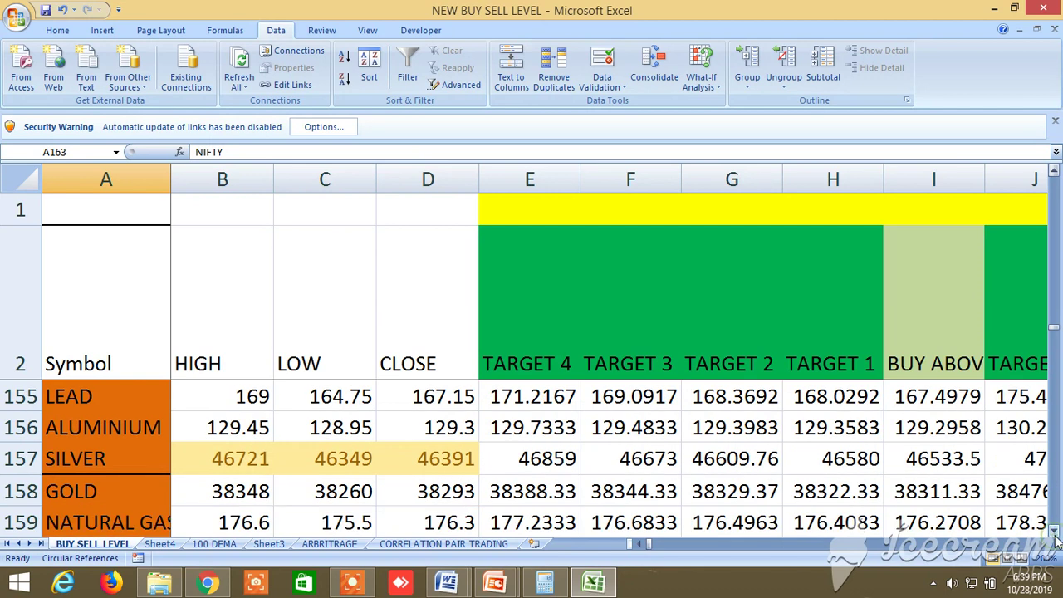
pyautogui.click(1055, 530)
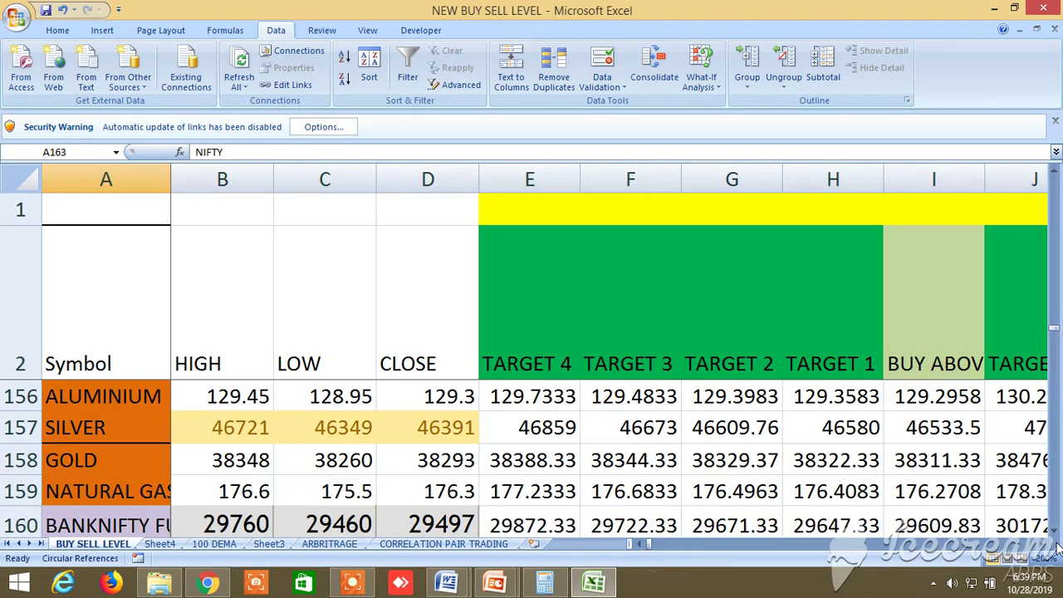
pyautogui.click(1055, 169)
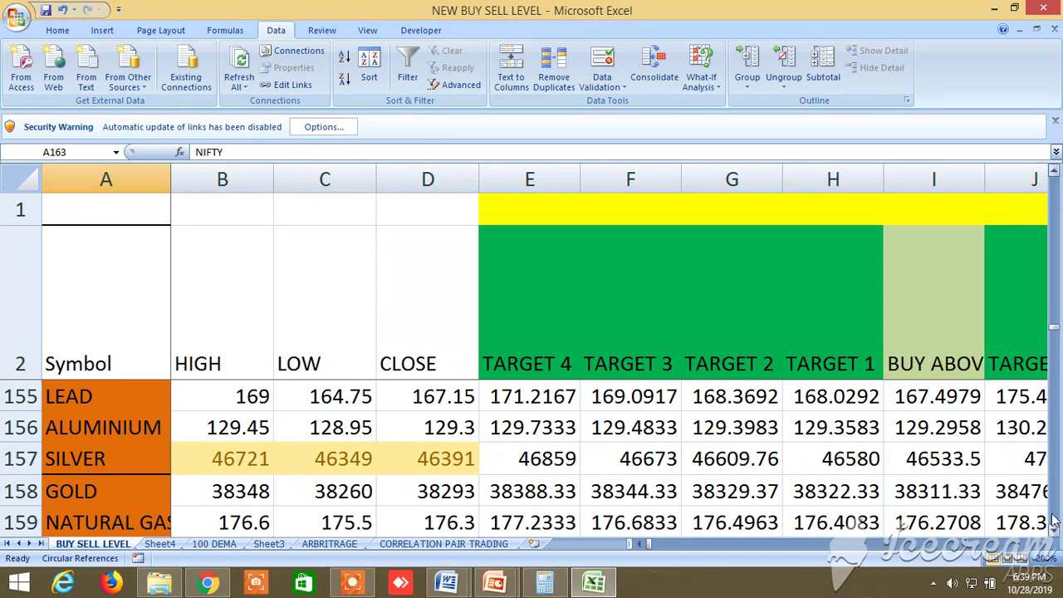
# Step: Examine the buy targets, SELL BELOW level and sell targets up to Target 8 for the LEAD to NATURAL GAS rows
pyautogui.hscroll(4, 1042, 547)
pyautogui.click(1048, 560)
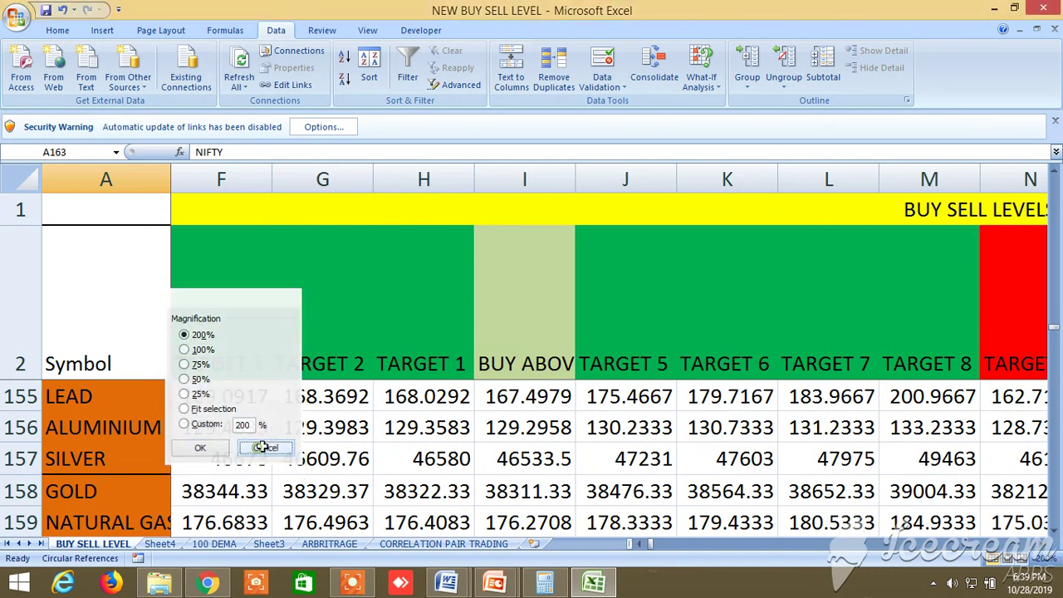
pyautogui.click(263, 448)
pyautogui.hscroll(7, 1040, 547)
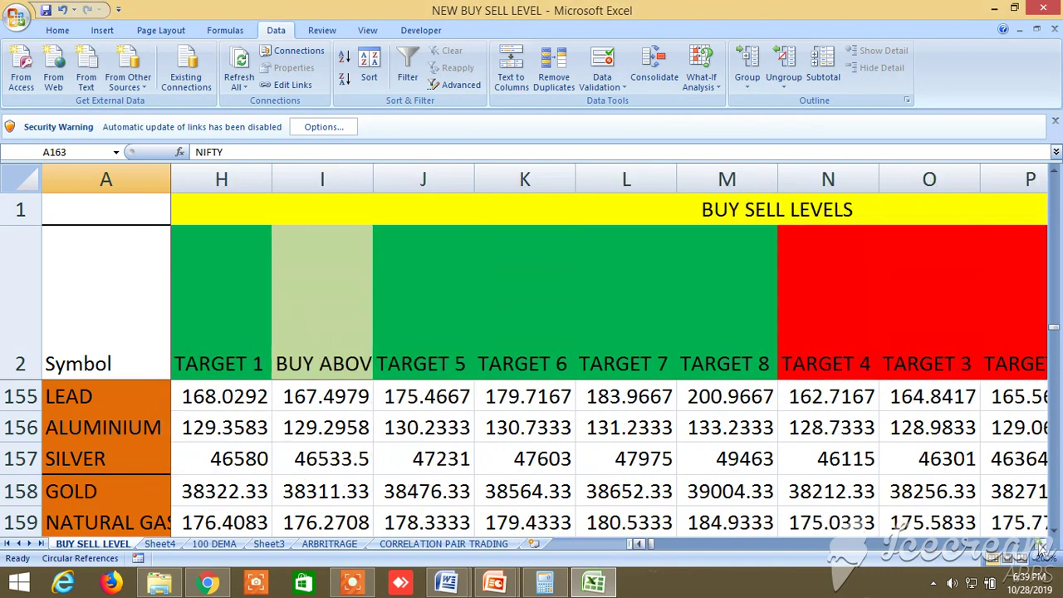
pyautogui.hscroll(3, 1039, 548)
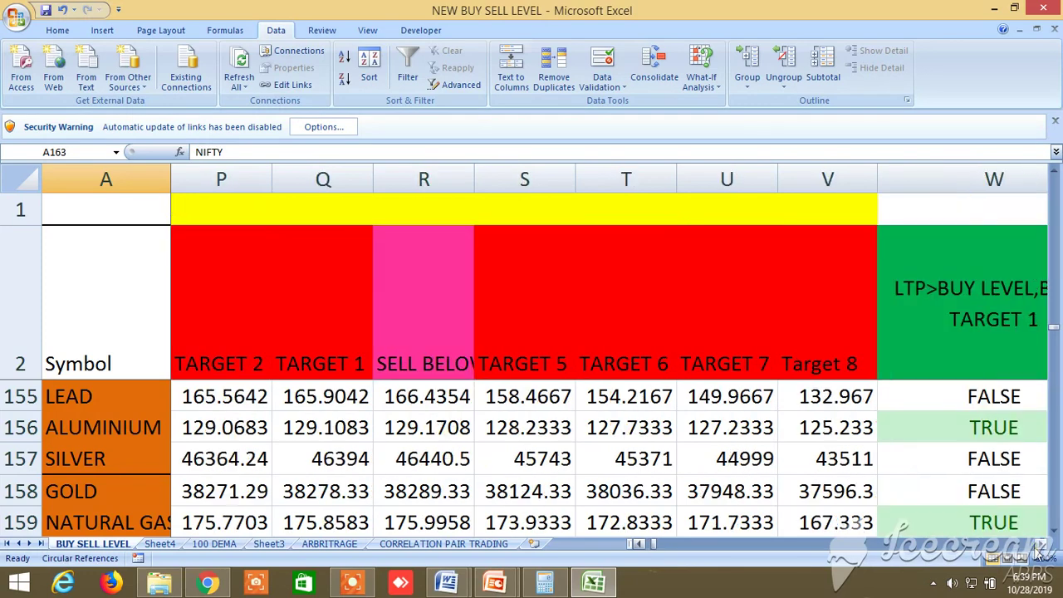
pyautogui.click(1039, 560)
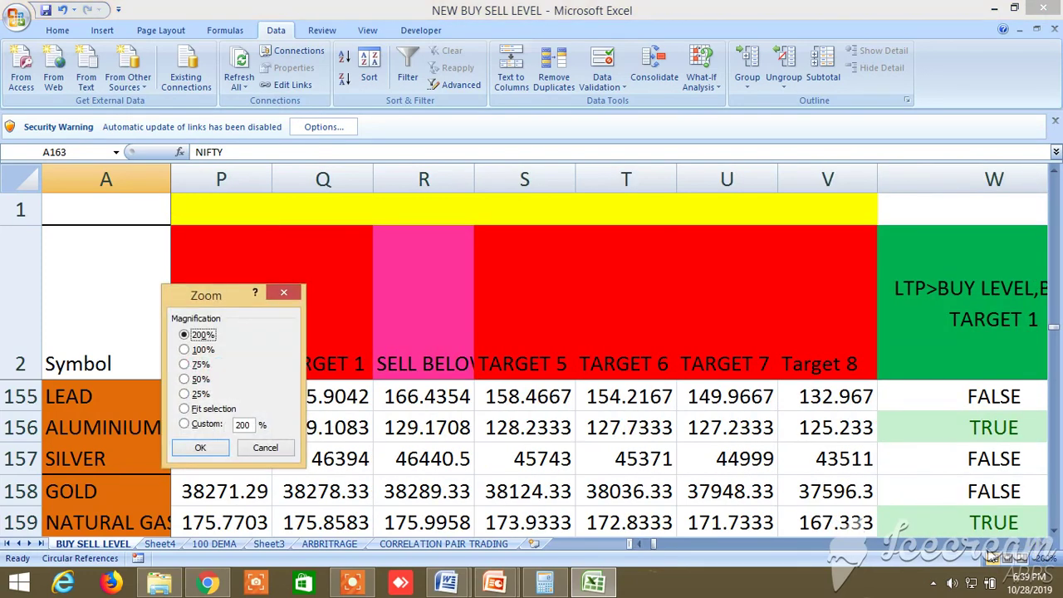
pyautogui.click(266, 447)
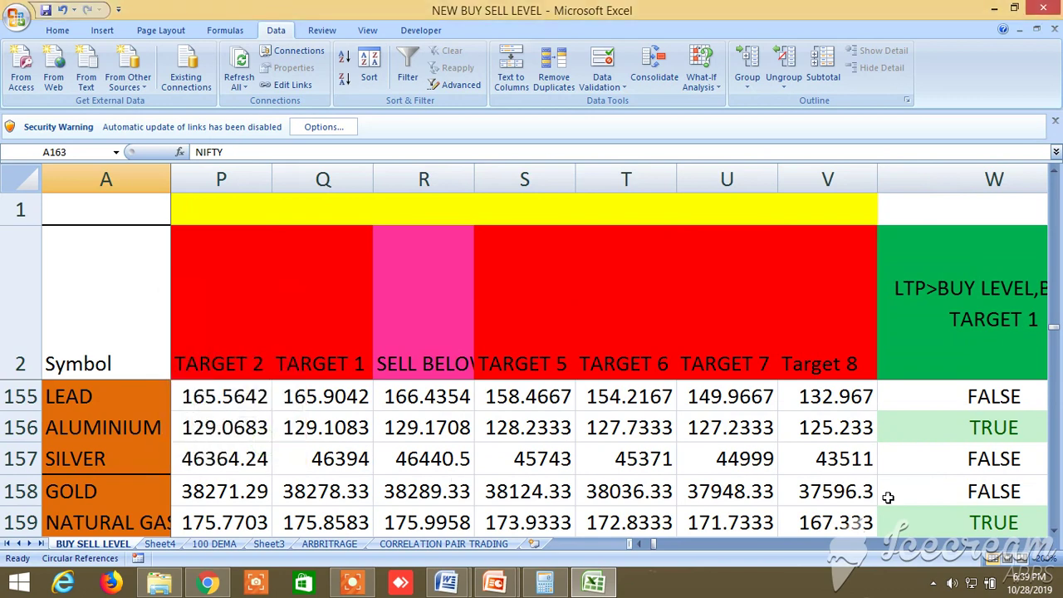
# Step: Examine the LEAD to NATURAL GAS rows from the LTP conditions through typical price, averages, NORMDIST and Fibonacci levels to the pivot points
pyautogui.hscroll(9, 1042, 547)
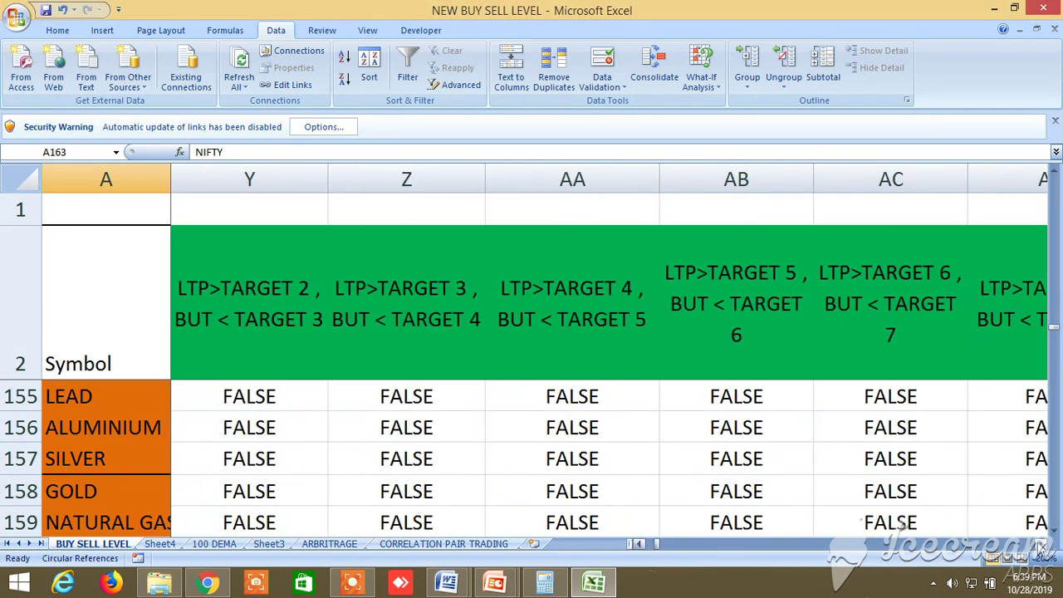
pyautogui.hscroll(3, 1040, 549)
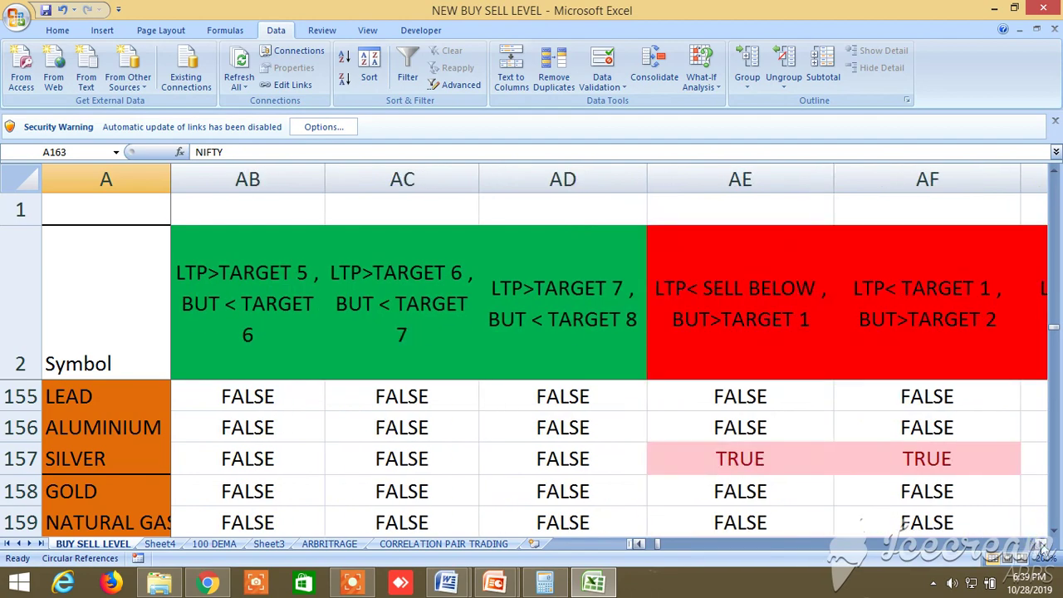
pyautogui.hscroll(20, 1041, 548)
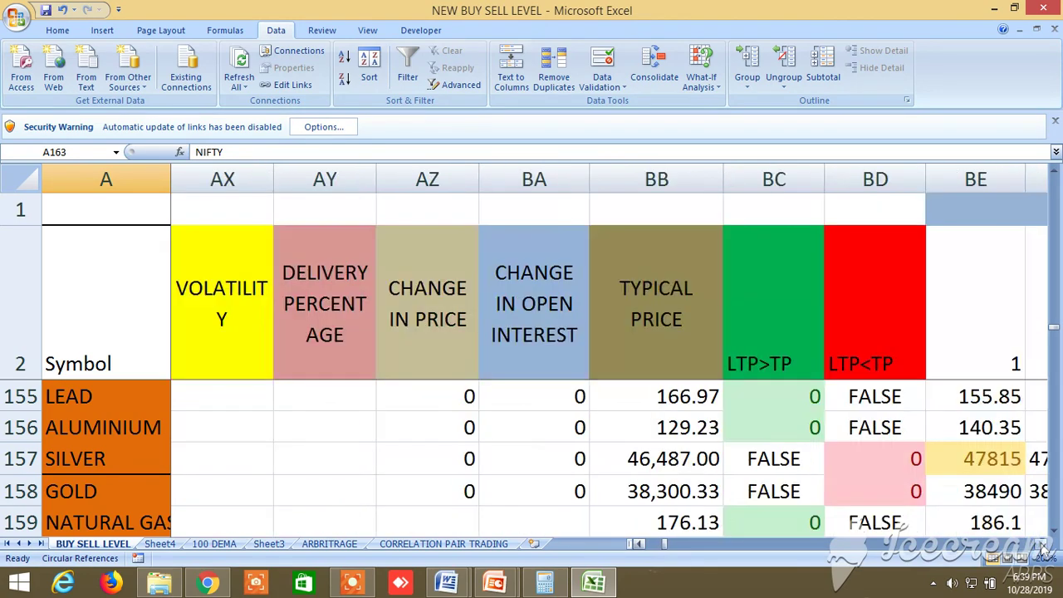
pyautogui.hscroll(20, 1041, 549)
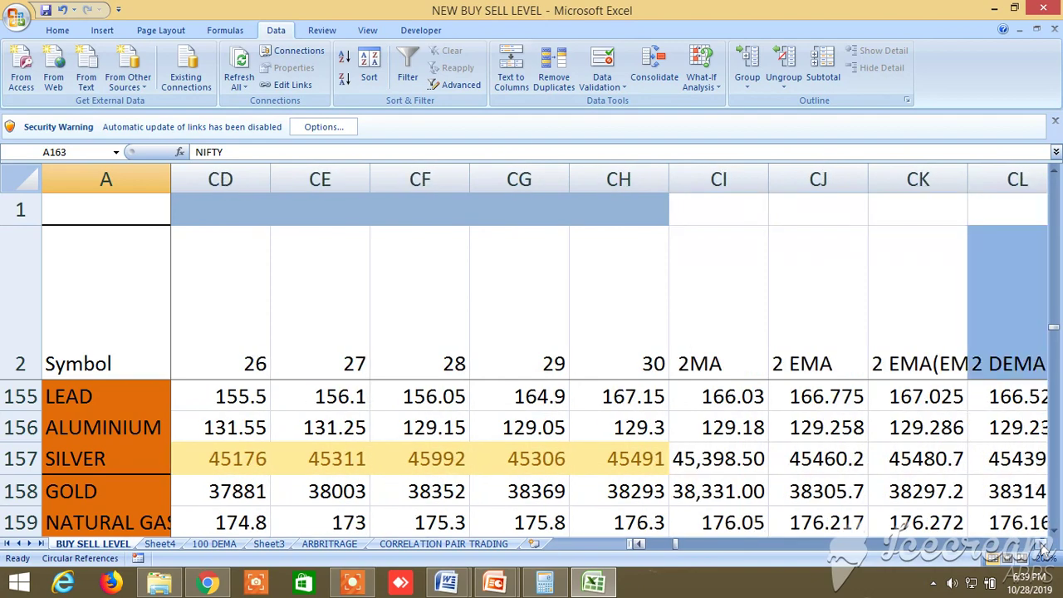
pyautogui.hscroll(20, 1041, 549)
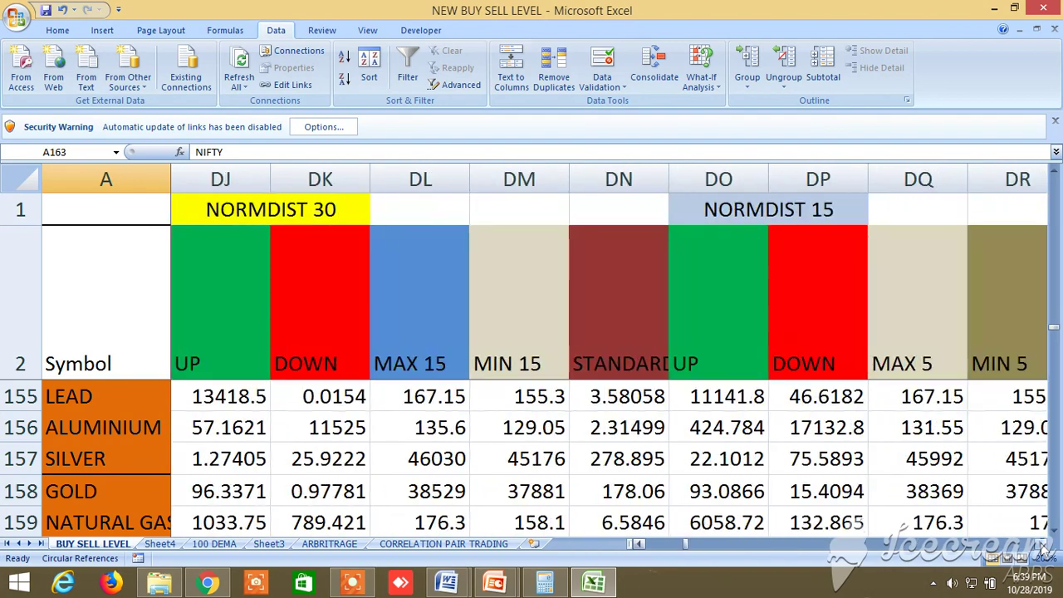
pyautogui.hscroll(20, 1041, 549)
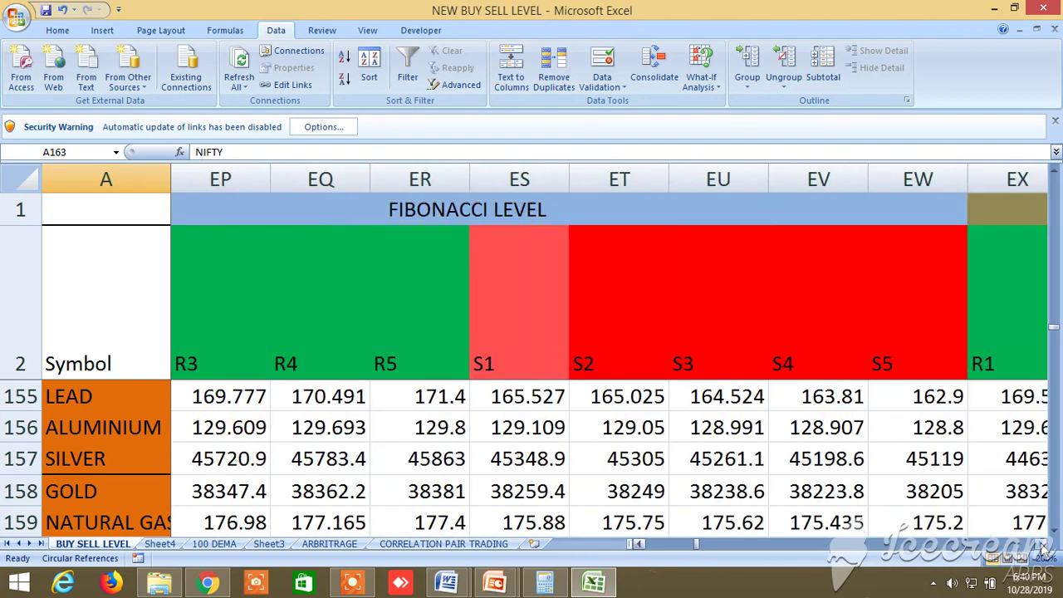
pyautogui.hscroll(6, 1042, 548)
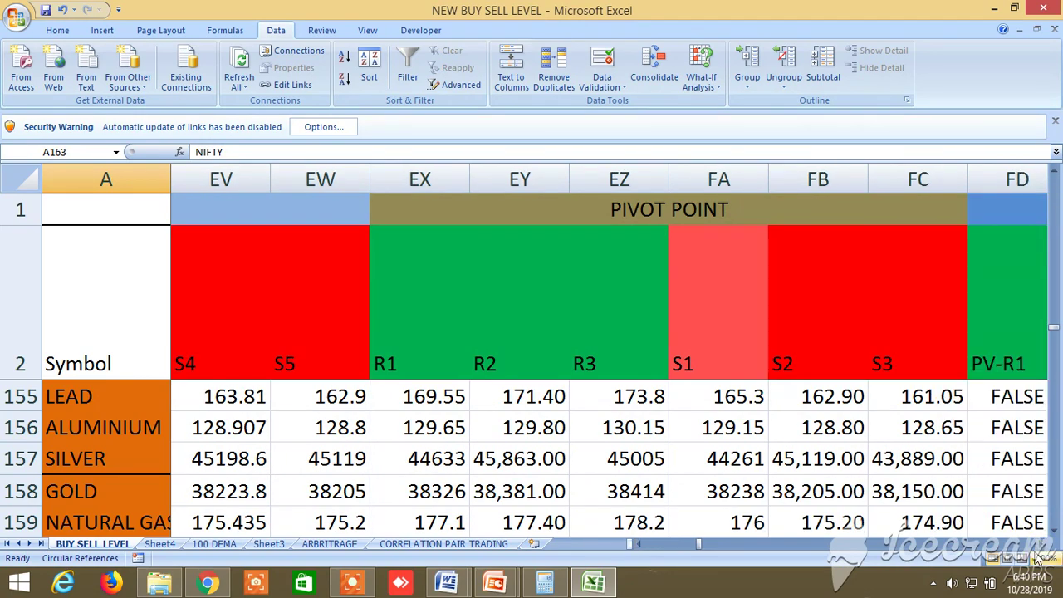
# Step: Return to the HIGH column and examine the CRUDEOIL, NICKEL and COPPER rows across to the PIVOT POINT columns
pyautogui.moveTo(709, 549); pyautogui.dragTo(631, 544)
pyautogui.scroll(1, 604, 520)
pyautogui.scroll(1, 604, 520)
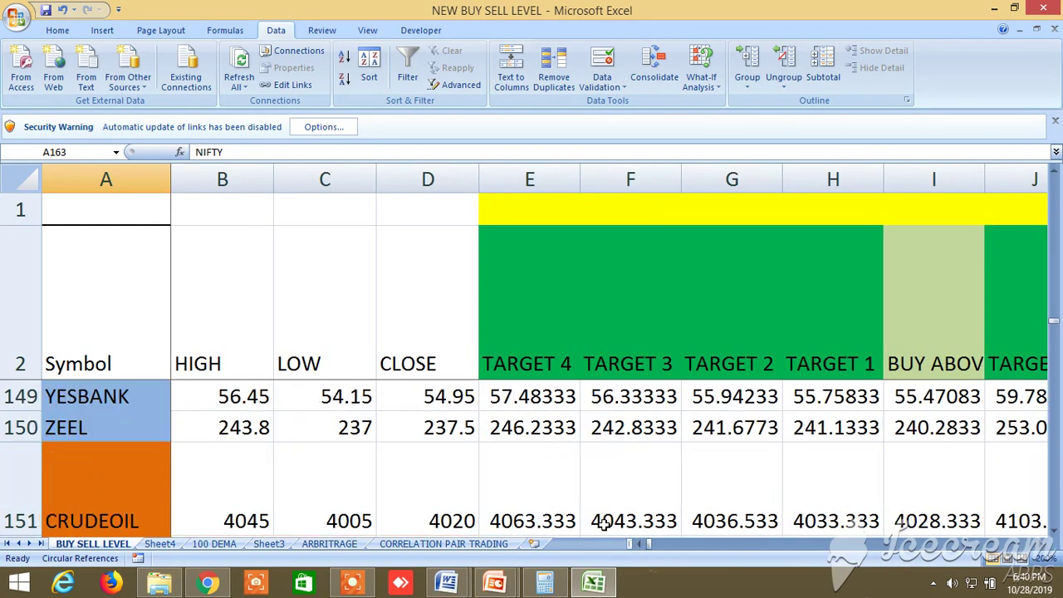
pyautogui.scroll(-1, 601, 528)
pyautogui.scroll(1, 598, 535)
pyautogui.click(1053, 532)
pyautogui.click(1053, 532)
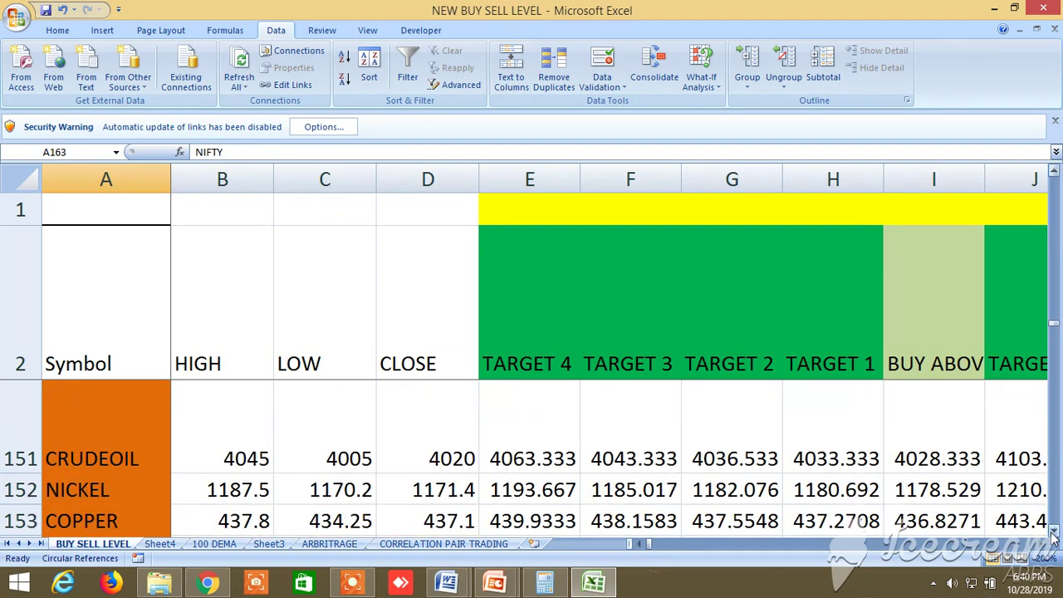
pyautogui.moveTo(1041, 545); pyautogui.dragTo(1041, 545)
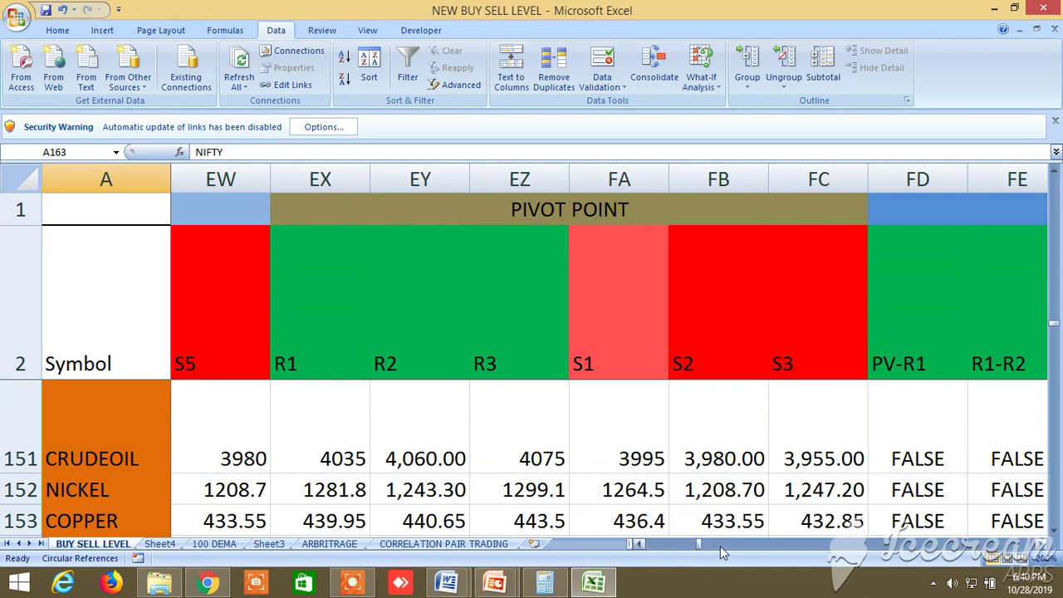
# Step: Return to the HIGH column and examine the buy targets and BUY ABOVE level for the BAJFINANCE to BATAINDIA rows
pyautogui.moveTo(697, 548); pyautogui.dragTo(638, 546)
pyautogui.scroll(-9, 548, 506)
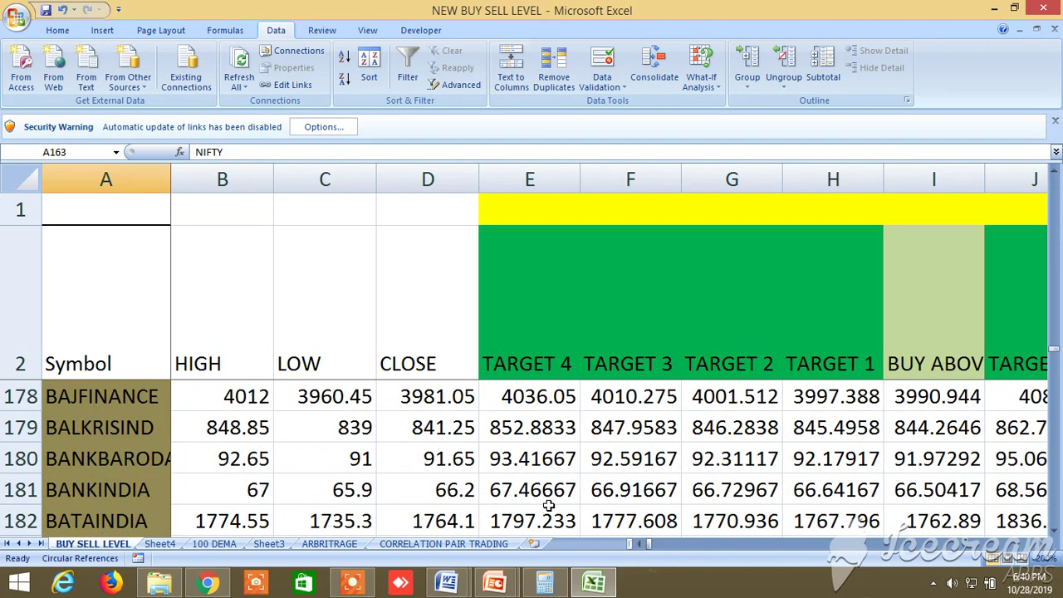
pyautogui.click(1045, 544)
pyautogui.click(1045, 544)
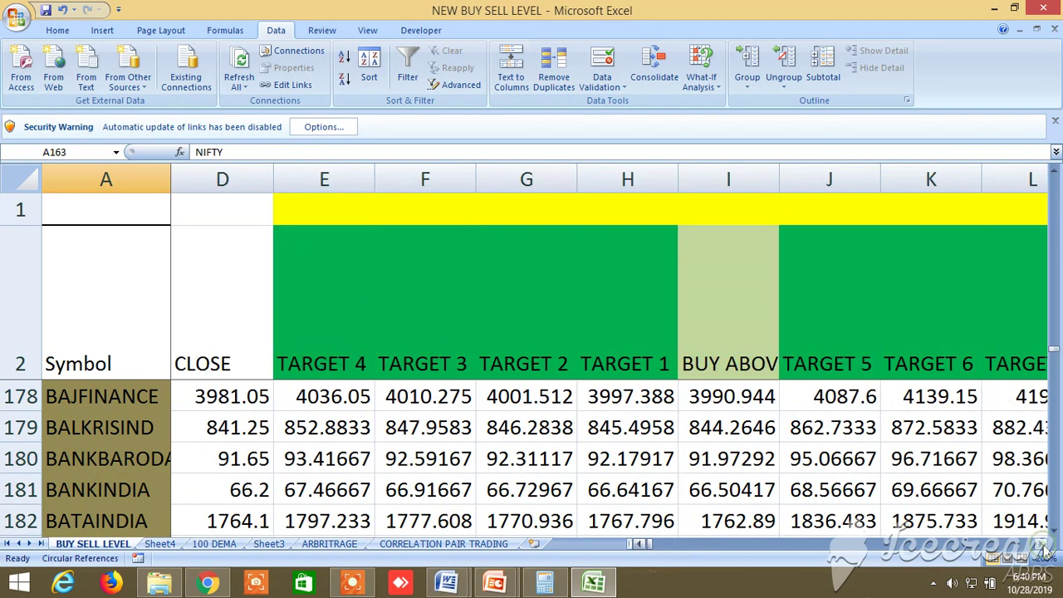
pyautogui.click(1045, 544)
pyautogui.click(1045, 545)
pyautogui.click(1045, 544)
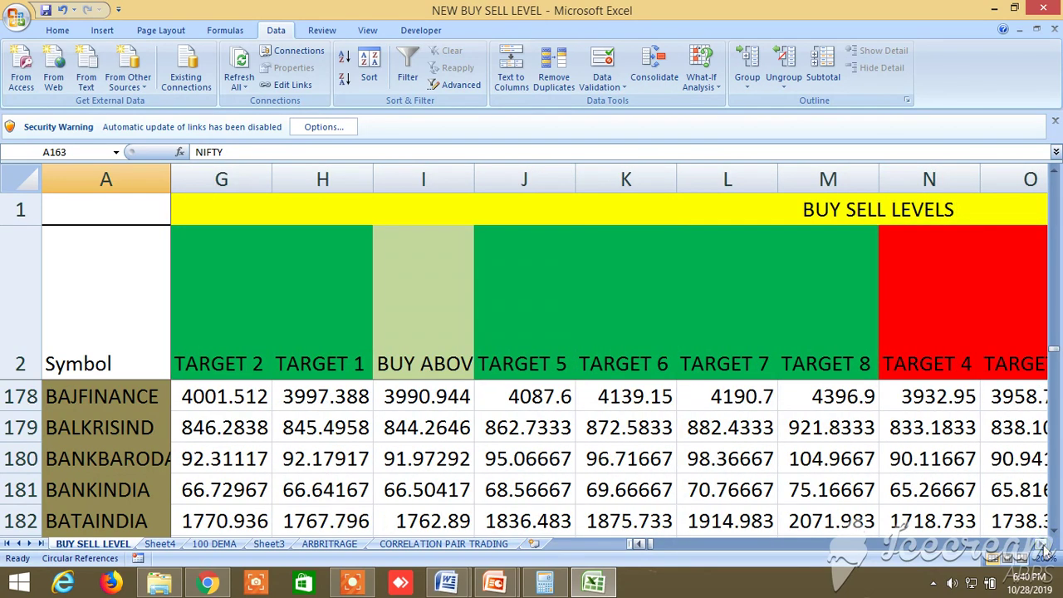
# Step: Examine the sell targets and SELL BELOW level up to the first LTP condition column for the BAJFINANCE to BATAINDIA rows
pyautogui.click(1045, 544)
pyautogui.click(1045, 544)
pyautogui.click(1044, 544)
pyautogui.click(1045, 544)
pyautogui.click(1045, 544)
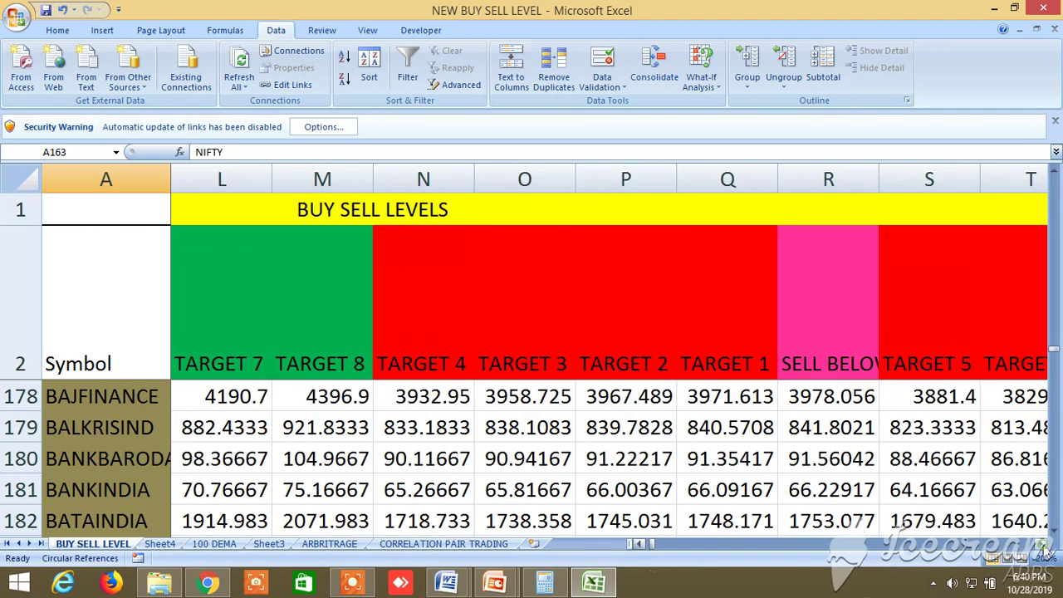
pyautogui.click(1045, 544)
pyautogui.click(1045, 544)
pyautogui.click(1045, 544)
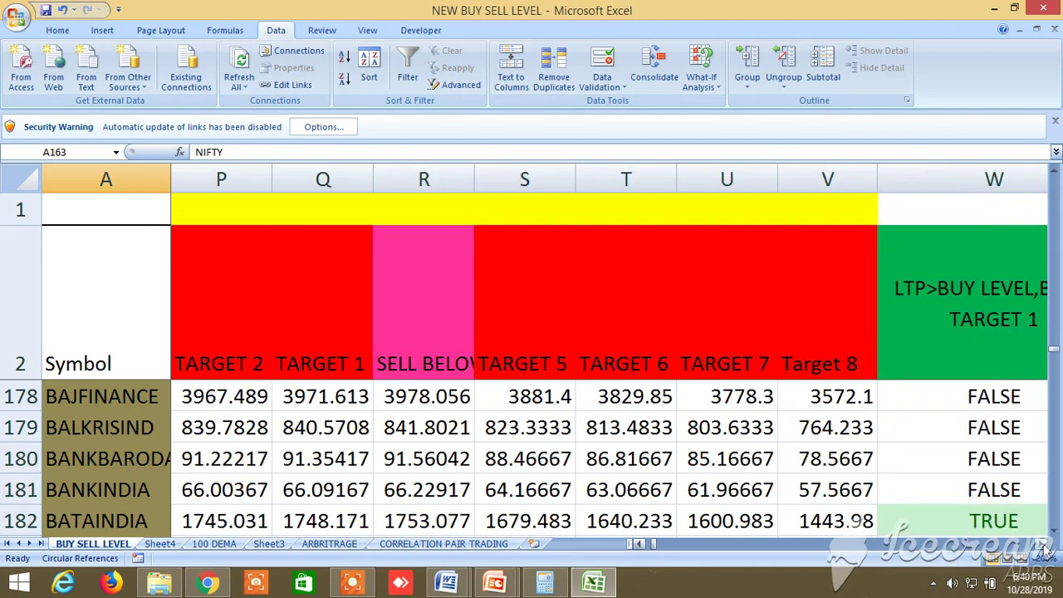
# Step: Review the BAJFINANCE to BATAINDIA rows back across the sell and buy targets to the LOW and CLOSE columns
pyautogui.click(638, 544)
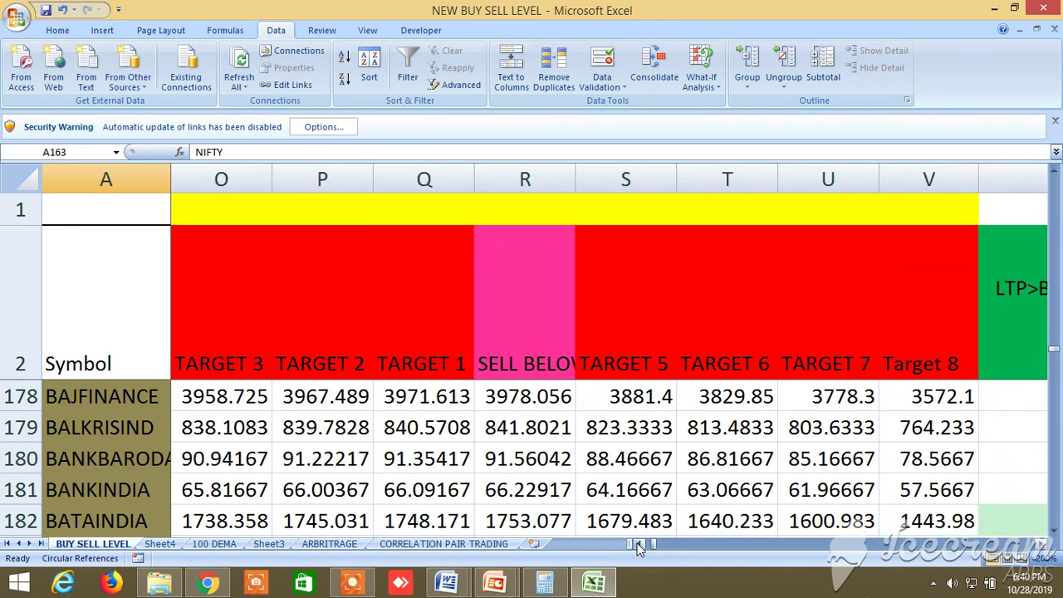
pyautogui.doubleClick(637, 545)
pyautogui.click(637, 544)
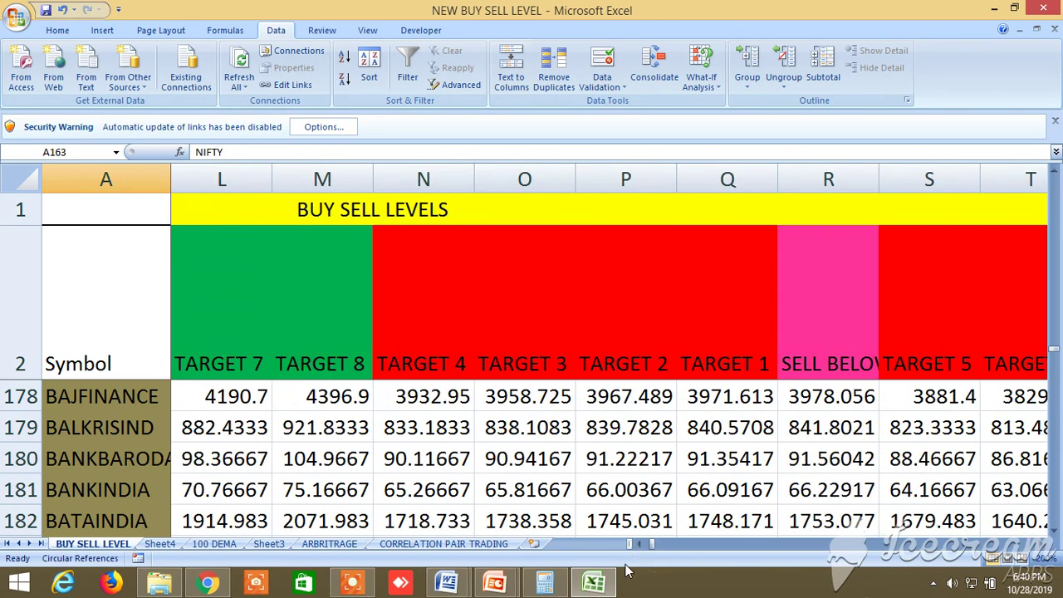
pyautogui.click(637, 544)
pyautogui.doubleClick(637, 544)
pyautogui.click(638, 544)
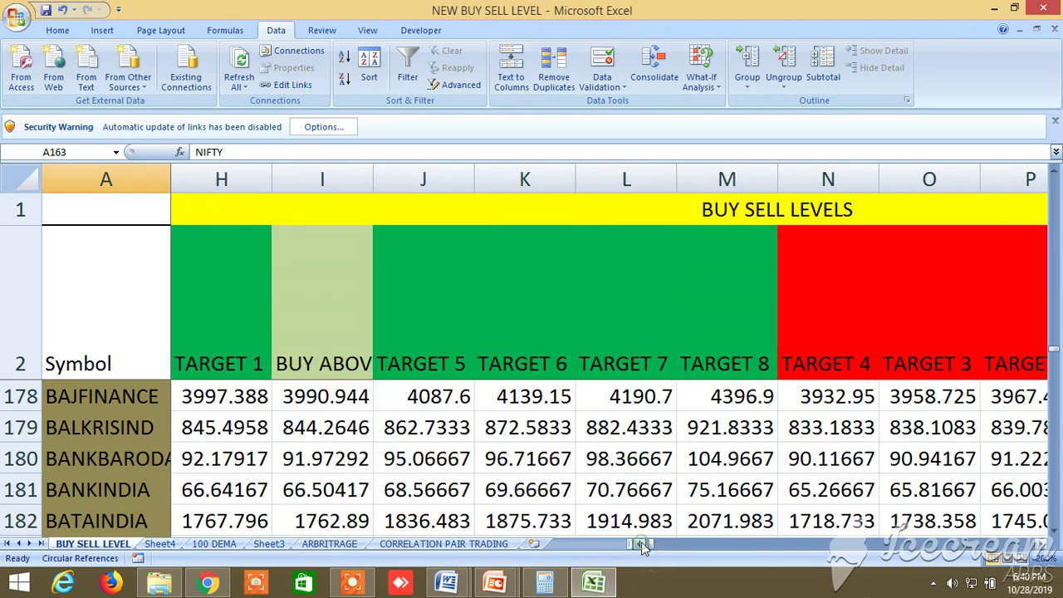
pyautogui.doubleClick(640, 544)
pyautogui.doubleClick(642, 545)
pyautogui.click(641, 545)
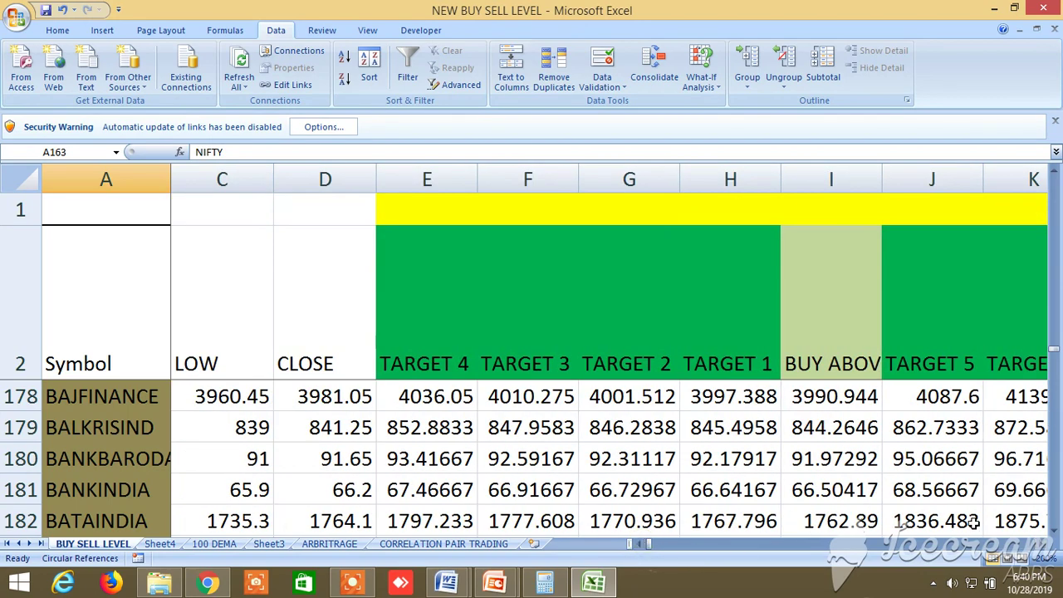
# Step: Examine the COALINDIA to DABUR rows across the targets to the LTP condition columns
pyautogui.scroll(-7, 876, 498)
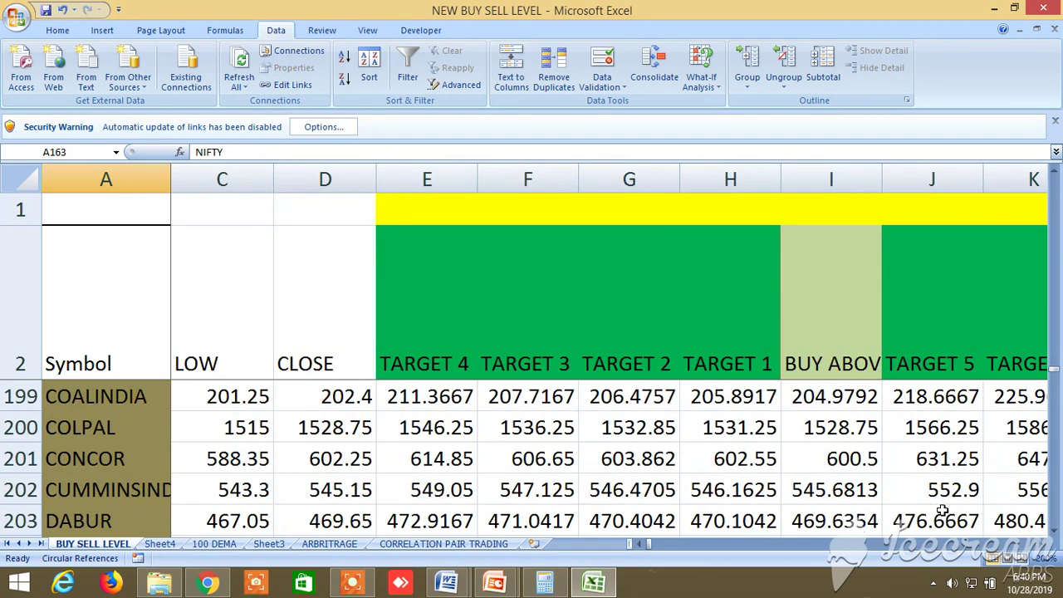
pyautogui.moveTo(1042, 545); pyautogui.dragTo(1043, 545)
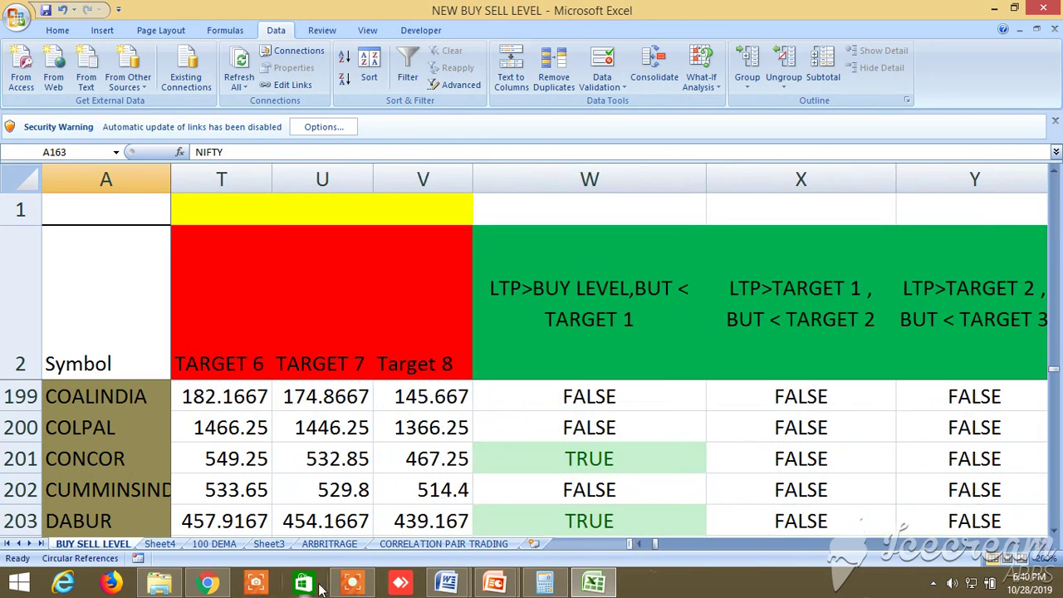
pyautogui.click(352, 583)
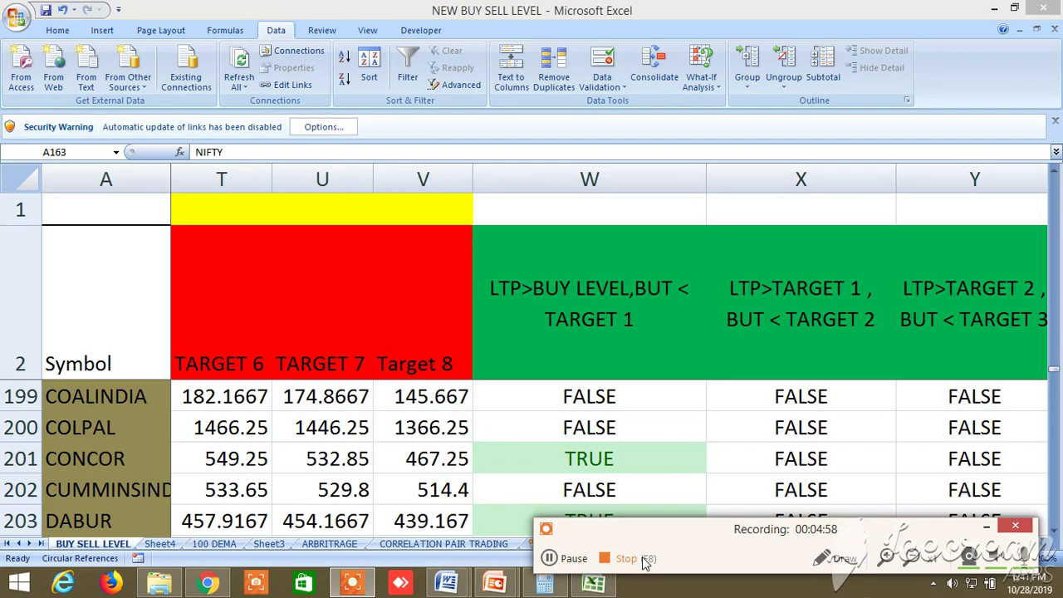